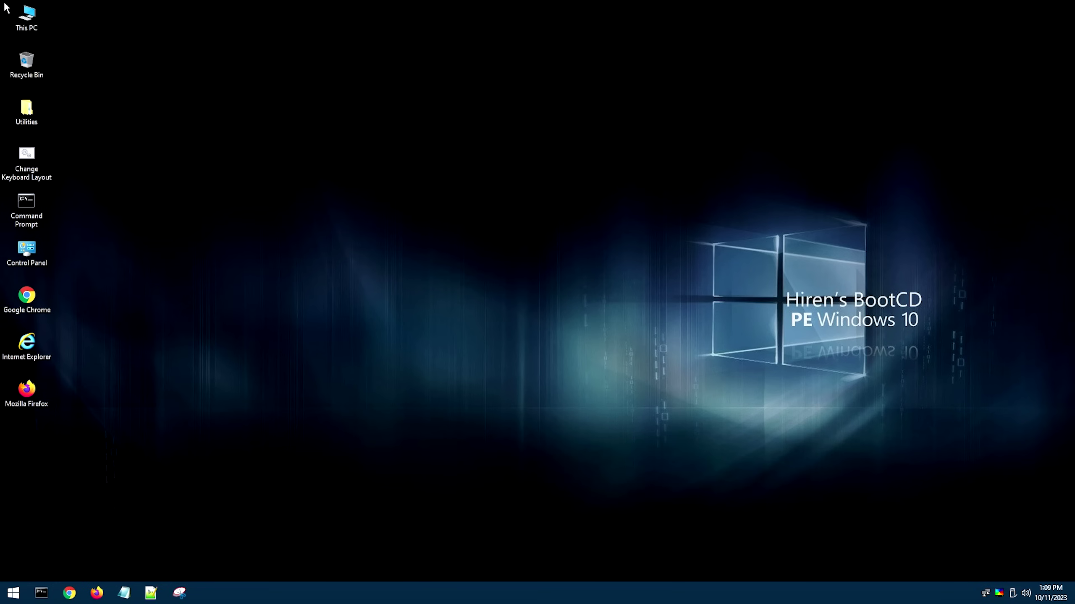
# Examine the sizes and free space of the local disks in This PC to identify the drives
pyautogui.doubleClick(25, 15)
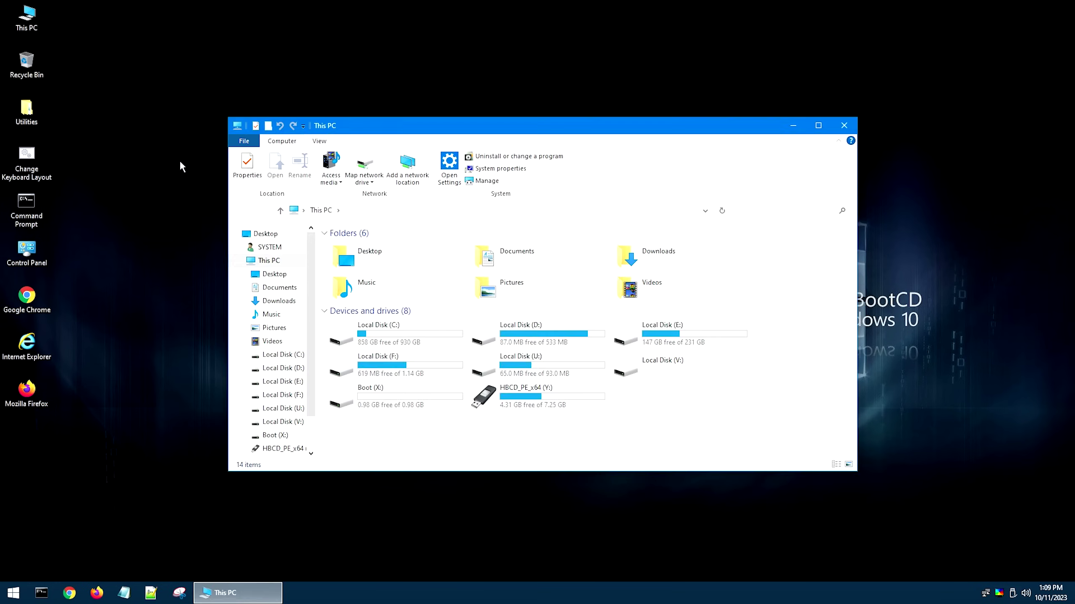
pyautogui.click(404, 334)
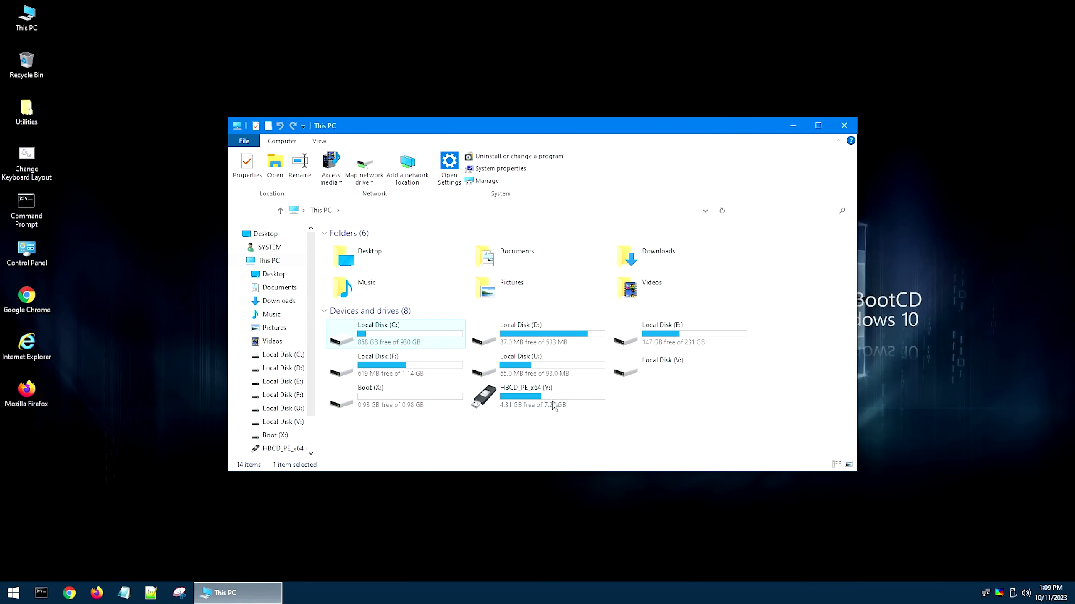
pyautogui.click(677, 339)
pyautogui.click(380, 343)
pyautogui.click(844, 125)
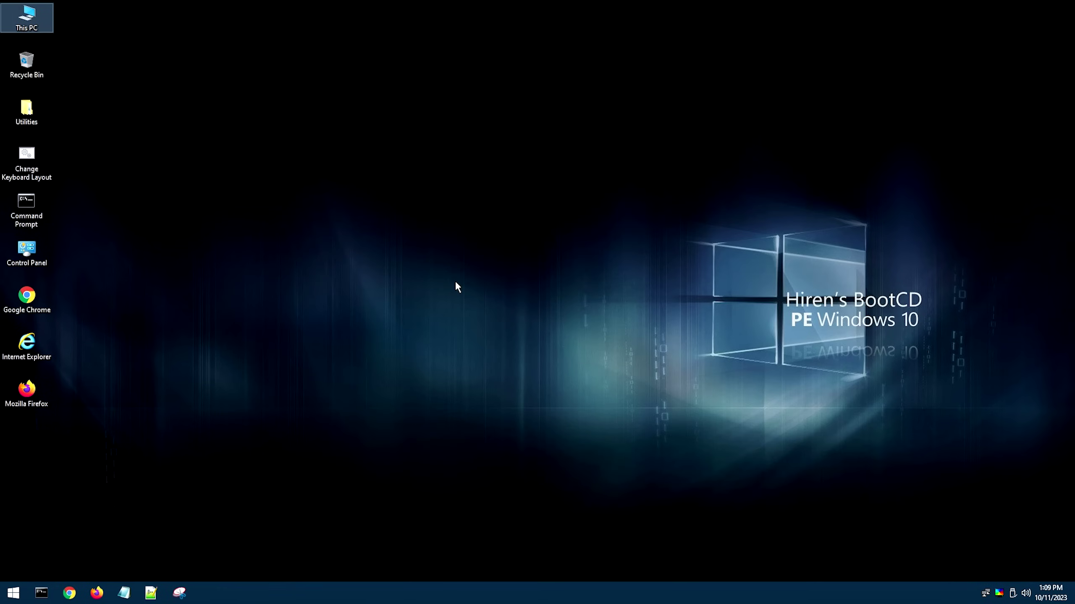
# Launch AOMEI Backupper from the imaging tools among the hard disk tools
pyautogui.click(13, 593)
pyautogui.click(36, 545)
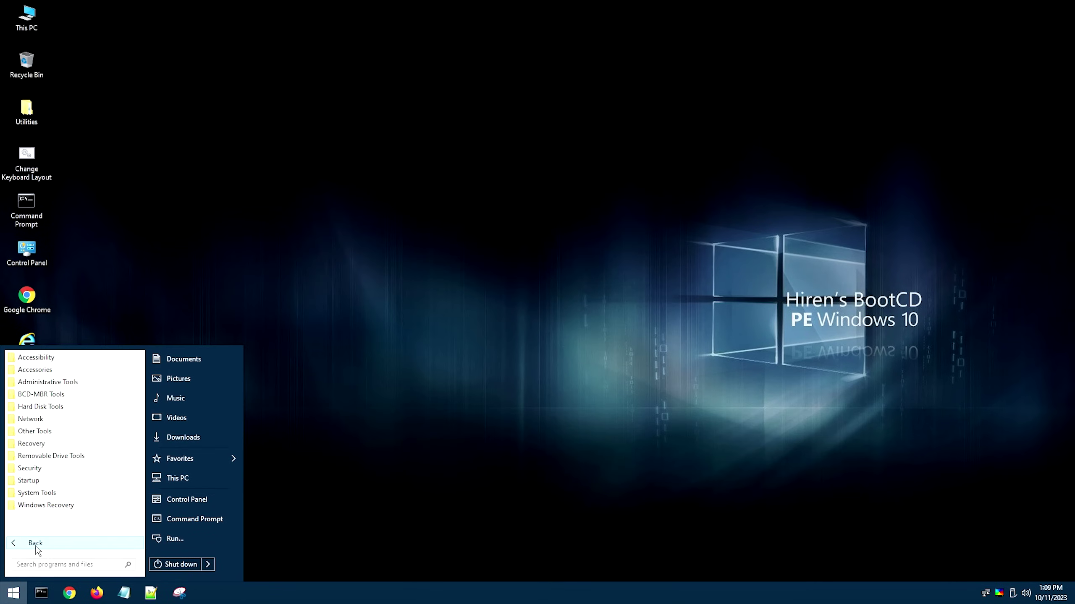
pyautogui.click(52, 408)
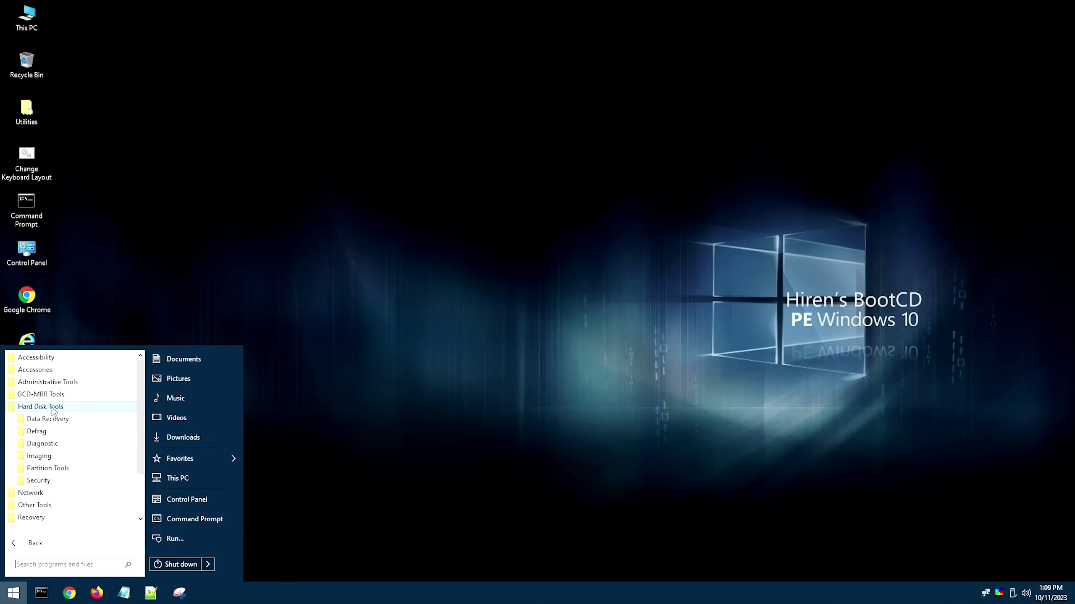
pyautogui.click(45, 457)
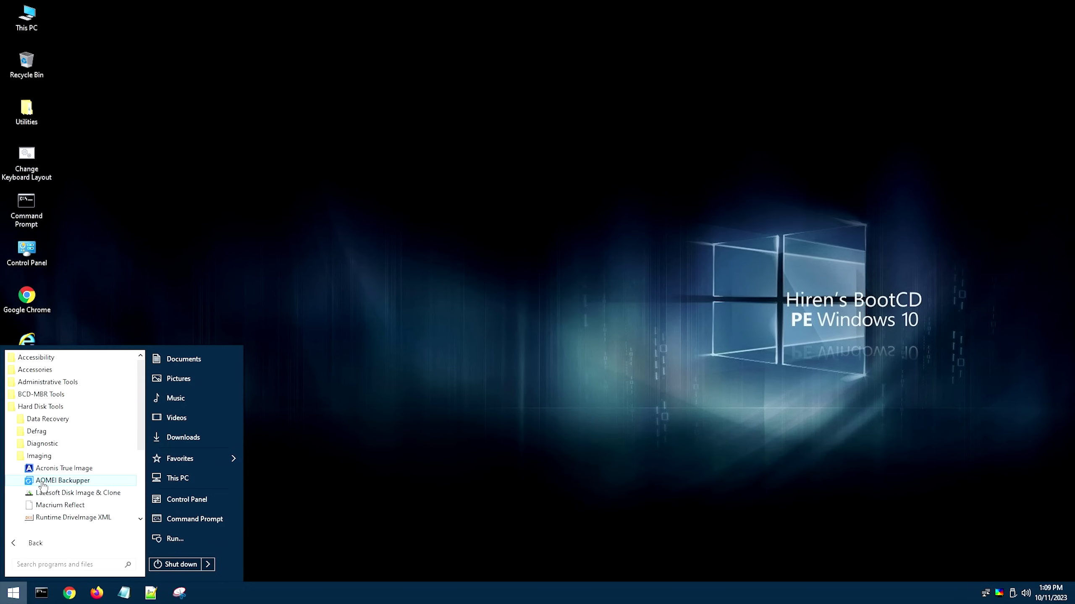
pyautogui.click(87, 483)
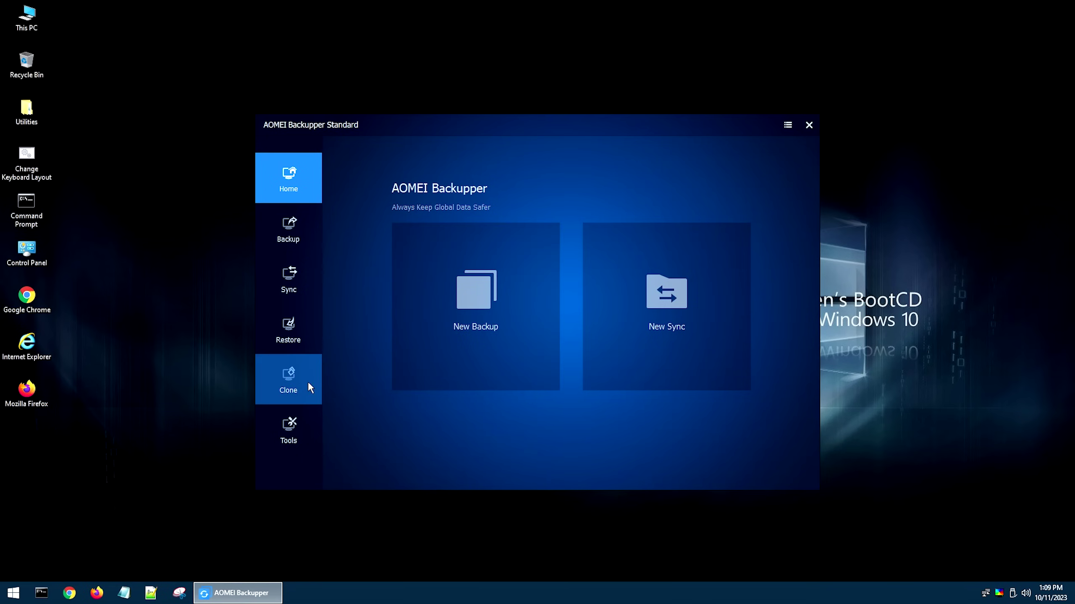
# Set up a Disk Clone with the 232.89 GB Disk1 as the source disk
pyautogui.click(296, 383)
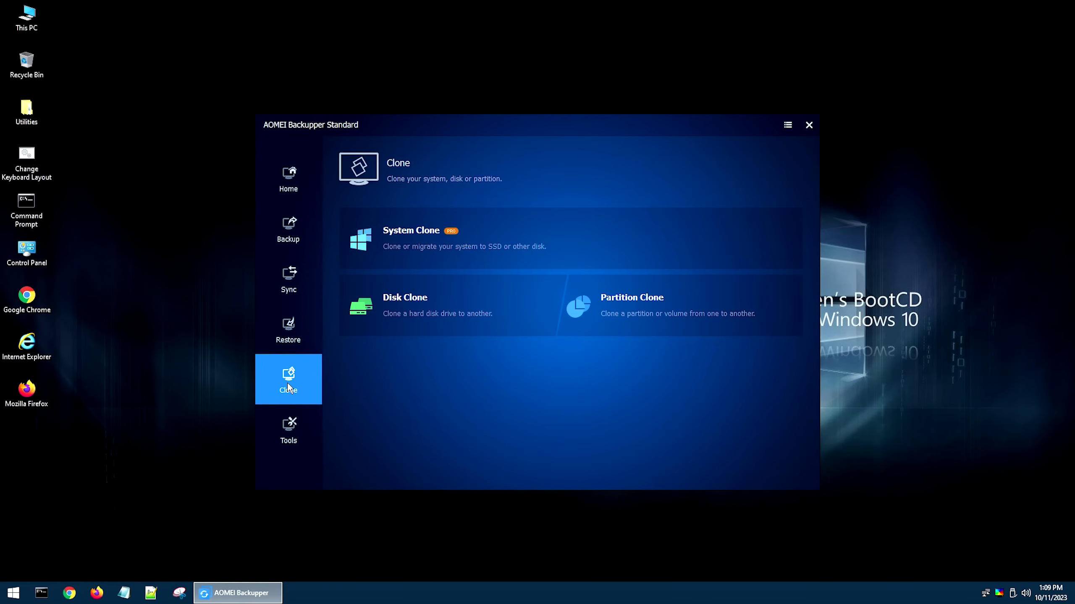
pyautogui.click(418, 316)
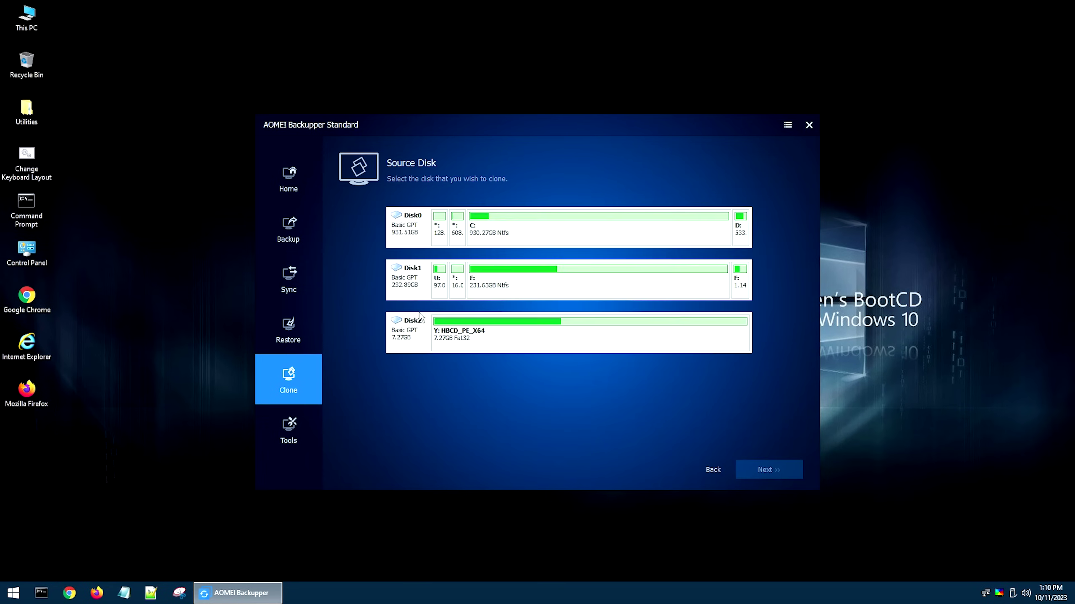
pyautogui.click(408, 286)
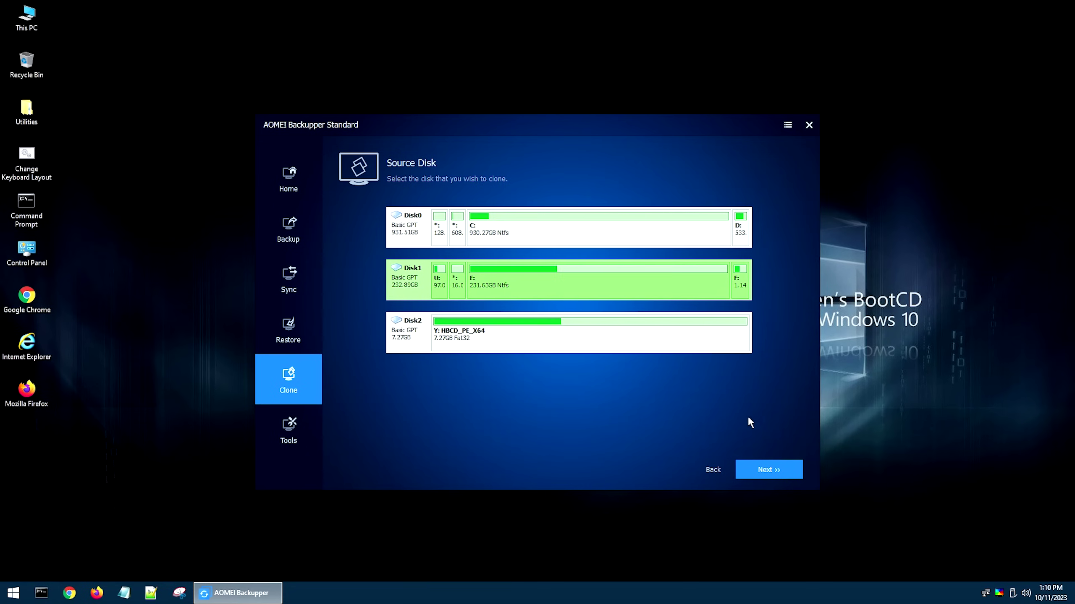
pyautogui.click(768, 469)
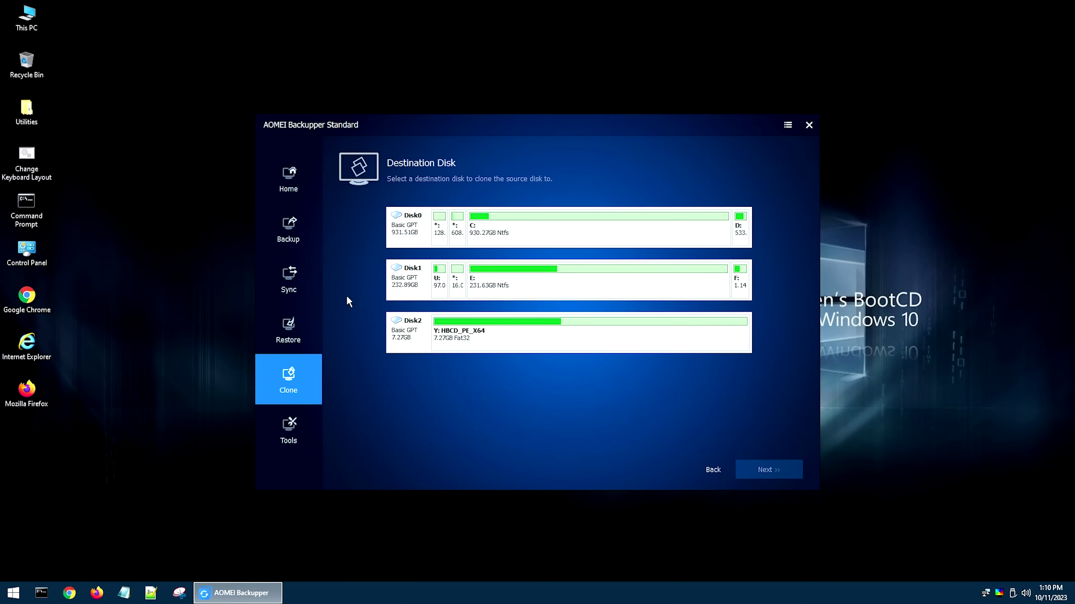
# Start cloning to the 931.51 GB Disk0 with SSD Alignment enabled, accepting that its existing partitions are overwritten
pyautogui.click(413, 234)
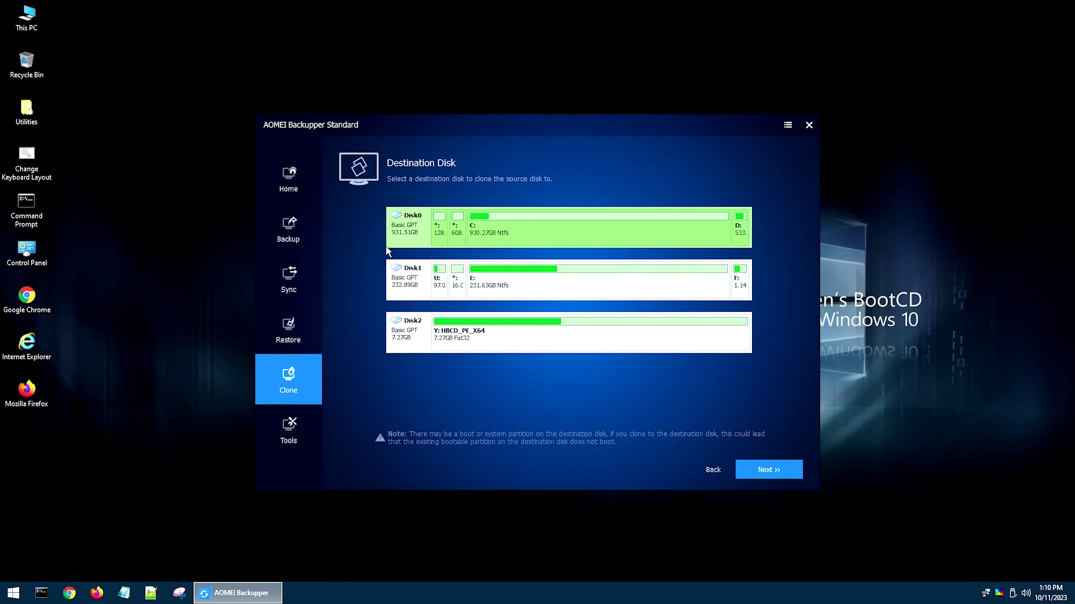
pyautogui.click(776, 467)
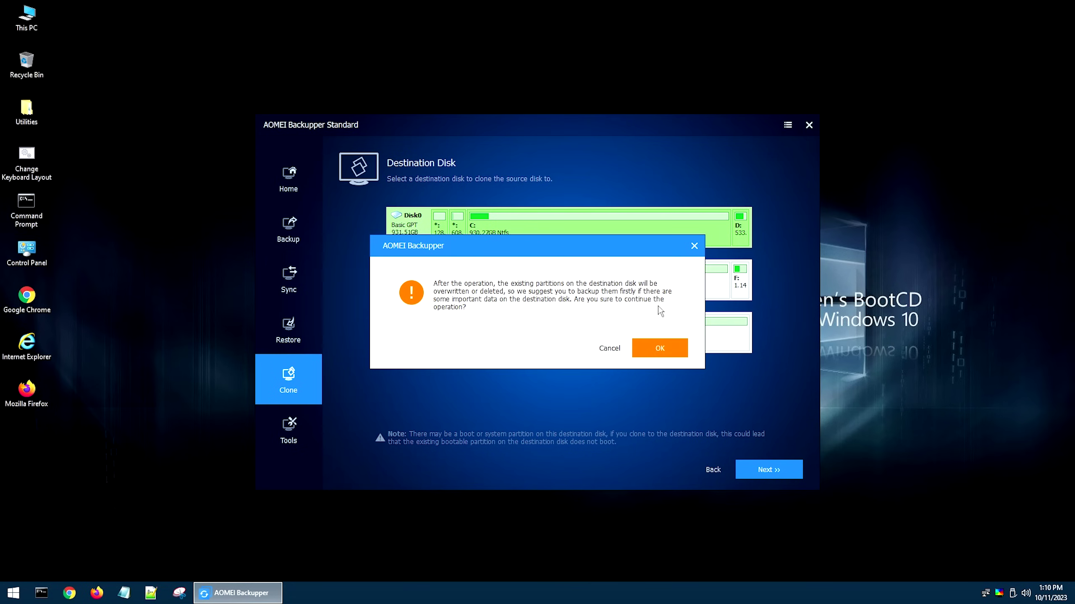
pyautogui.click(660, 348)
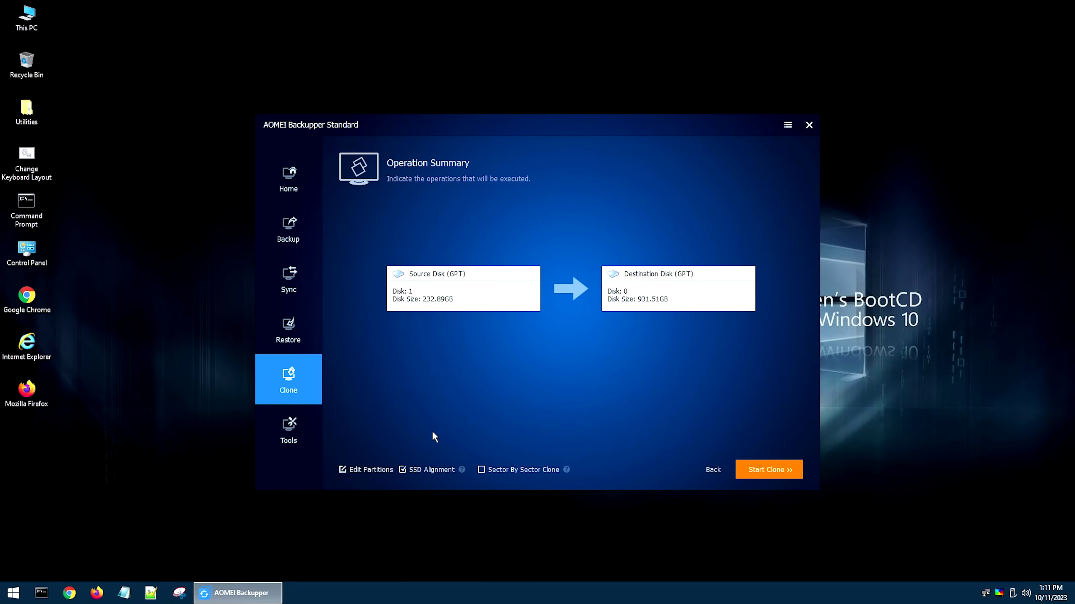
pyautogui.click(769, 470)
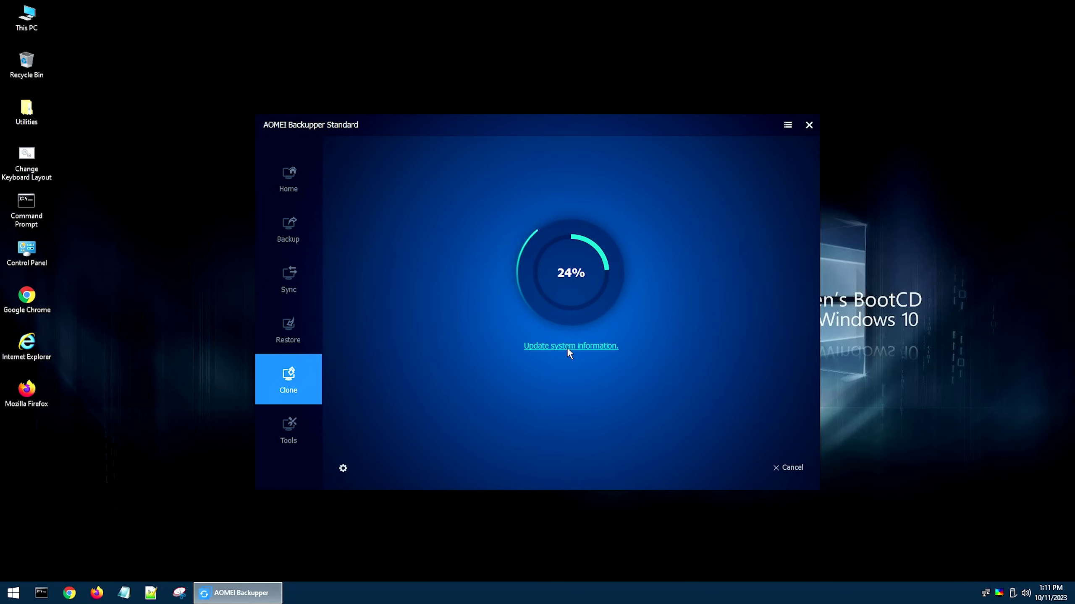
# View the detailed log of the running clone, and finish and close AOMEI Backupper once it completes
pyautogui.click(567, 347)
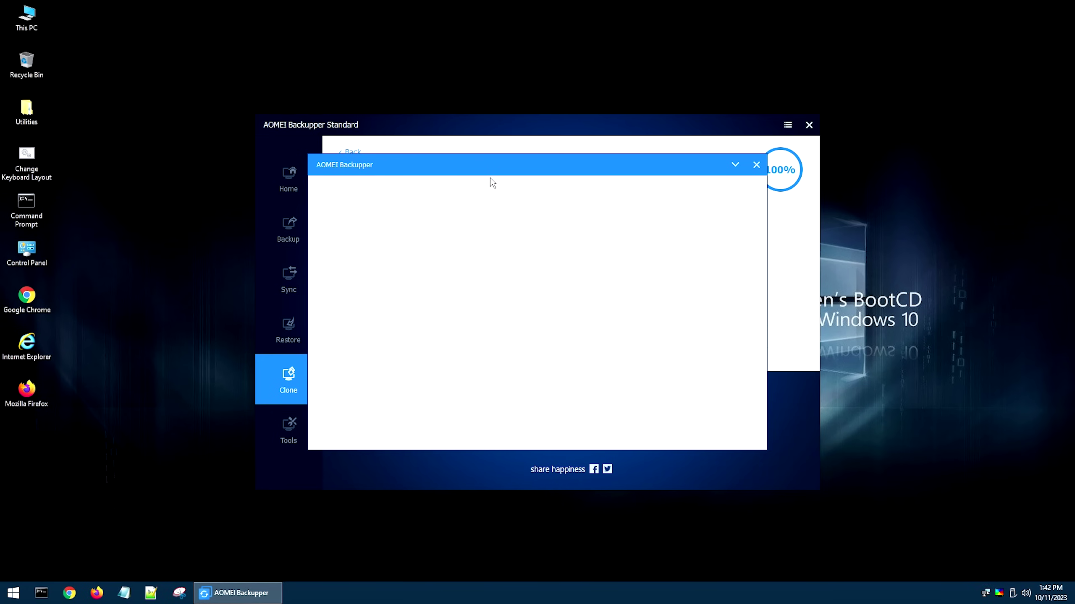
pyautogui.moveTo(475, 164)
pyautogui.mouseDown()
pyautogui.moveTo(440, 161)
pyautogui.moveTo(486, 158)
pyautogui.mouseUp()
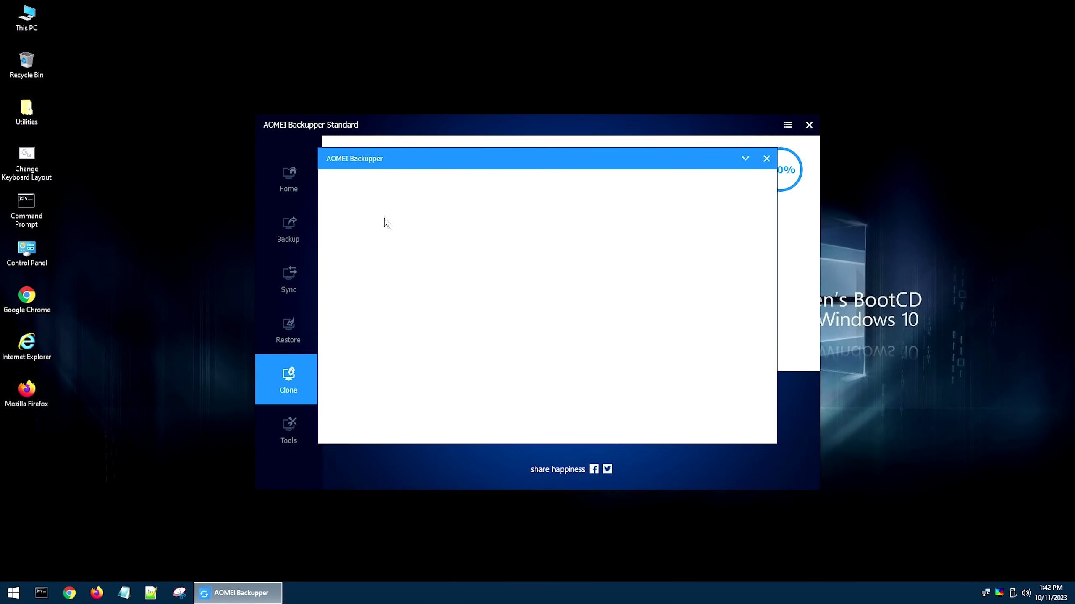
pyautogui.click(766, 160)
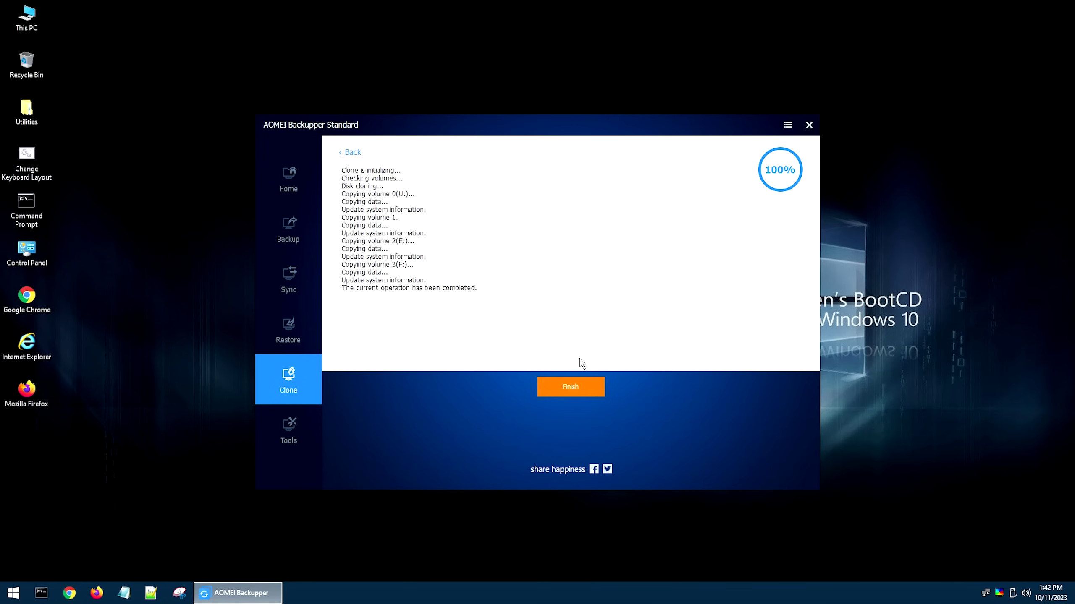
pyautogui.click(574, 384)
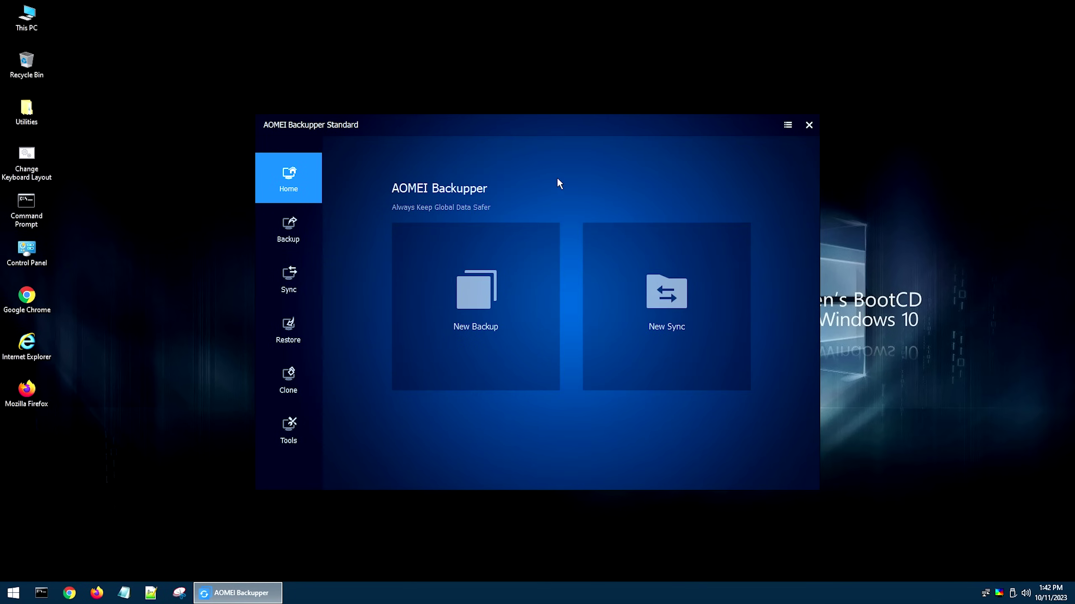
pyautogui.click(809, 125)
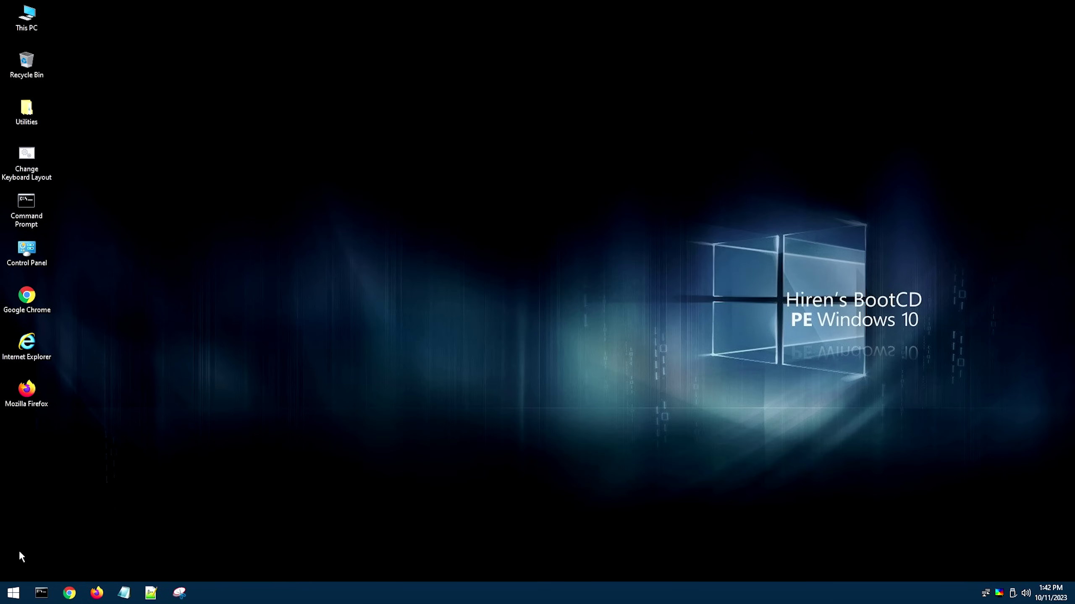
# Launch EaseUS Partition Master from the partition tools among the hard disk tools
pyautogui.click(13, 594)
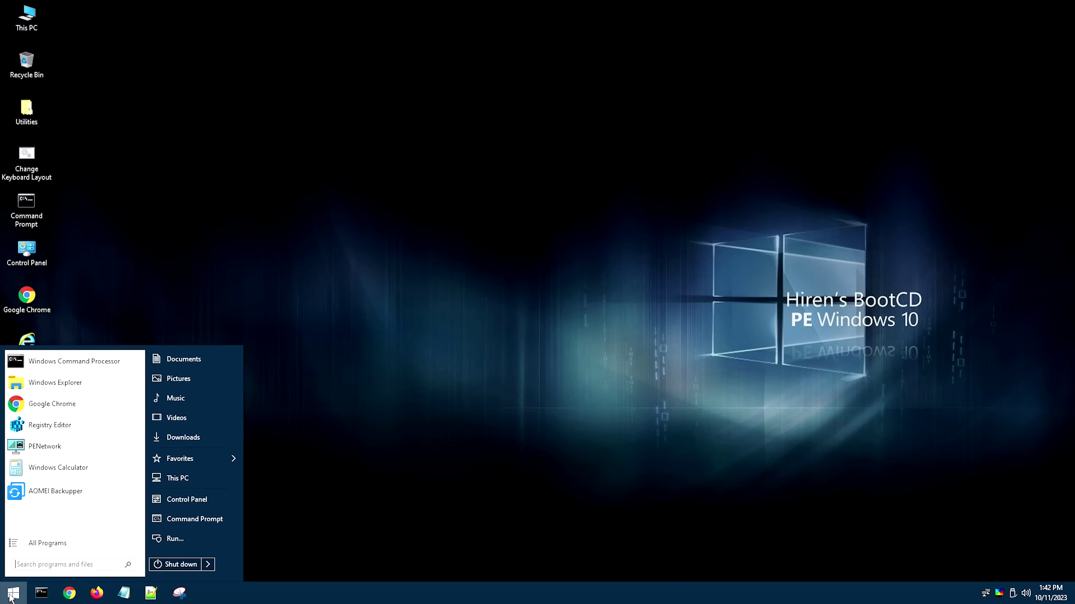
pyautogui.click(33, 544)
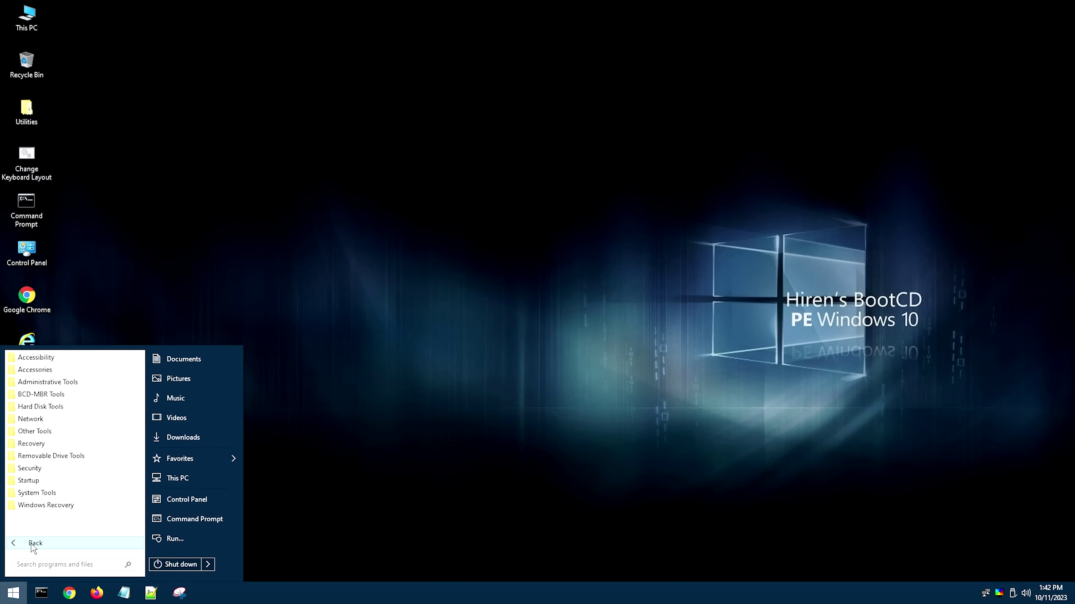
pyautogui.click(38, 409)
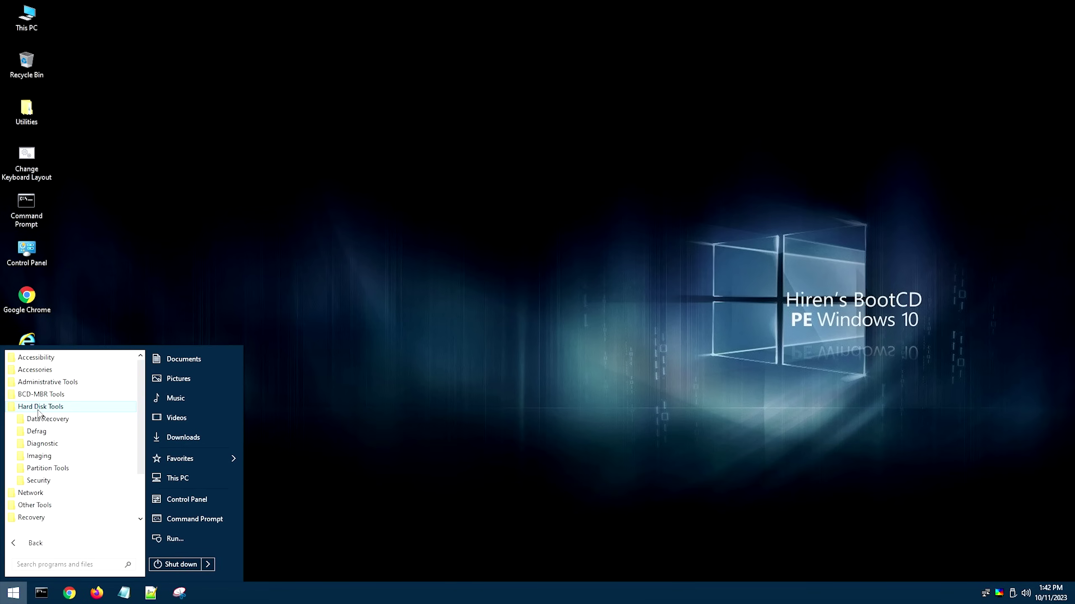
pyautogui.click(48, 468)
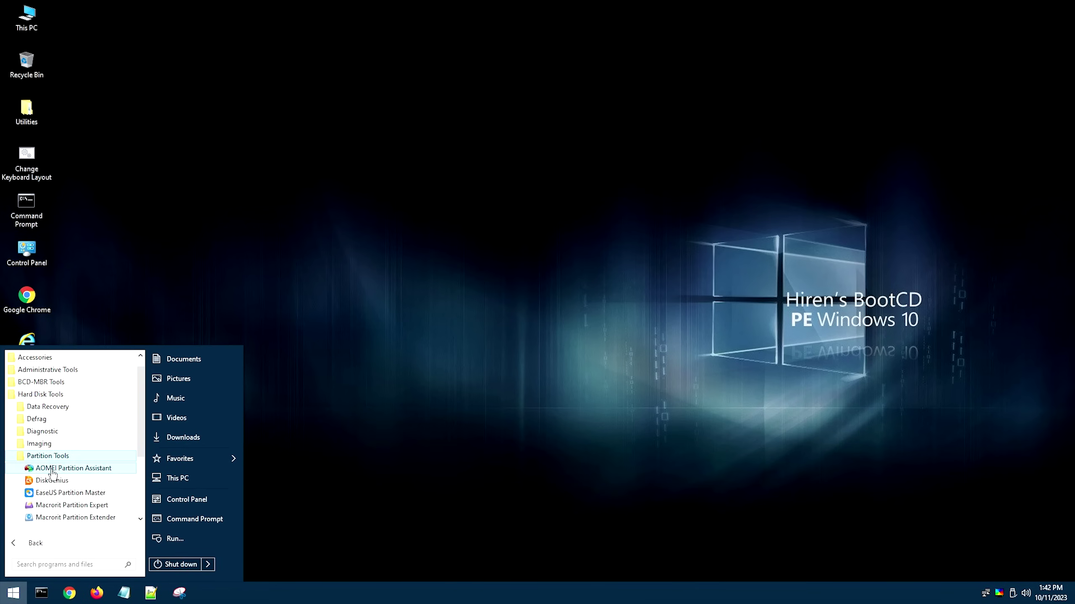
pyautogui.click(64, 493)
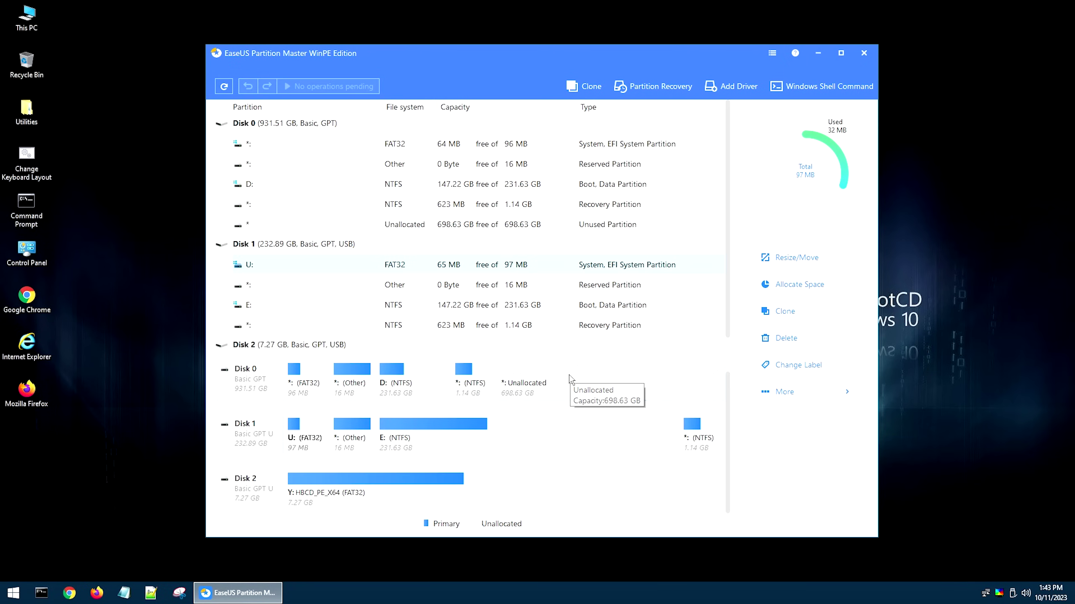
# Resize the D: partition on Disk 0 to 930.26 GB so it takes up all the unallocated space
pyautogui.click(406, 375)
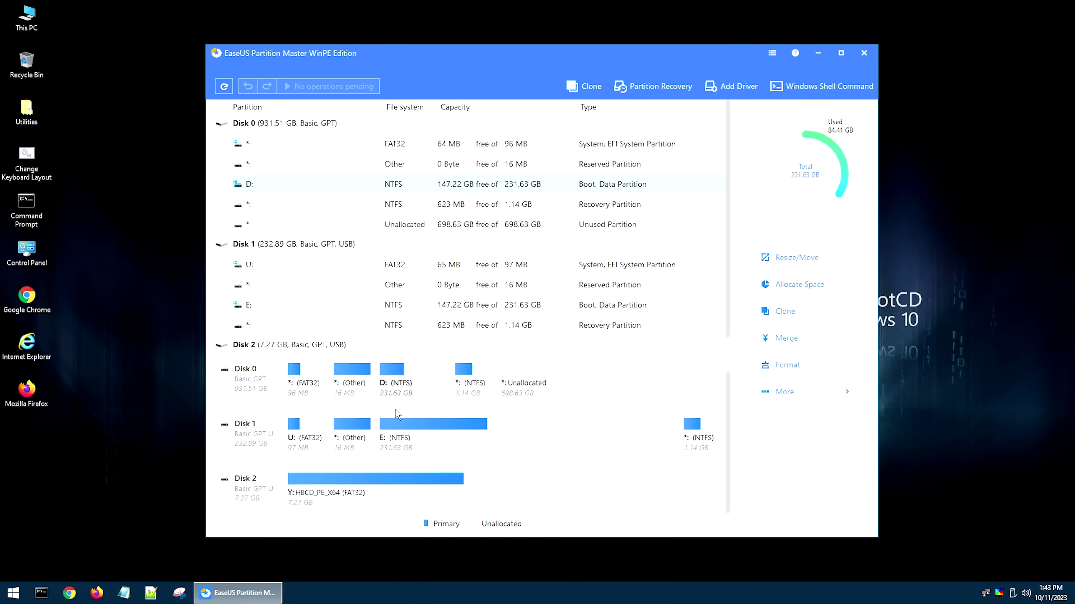
pyautogui.rightClick(400, 378)
pyautogui.click(421, 385)
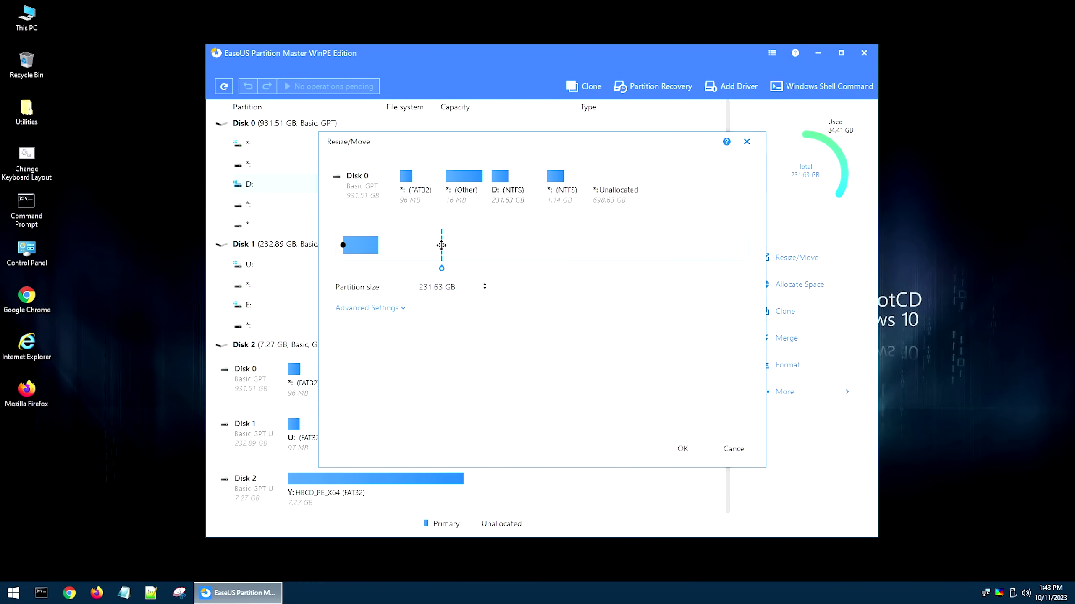
pyautogui.moveTo(441, 245); pyautogui.dragTo(755, 244)
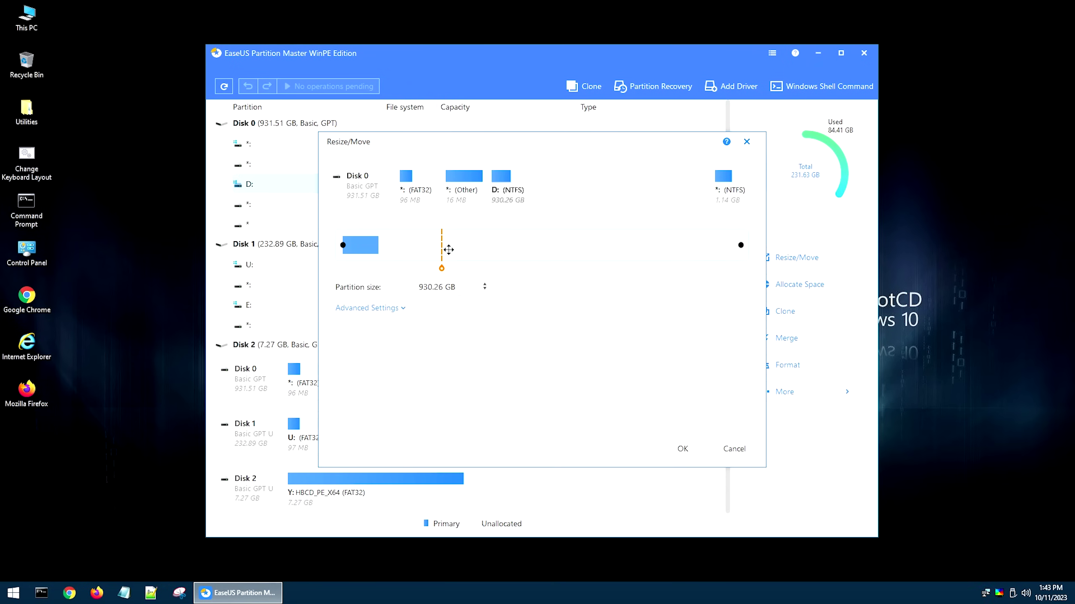
pyautogui.click(683, 449)
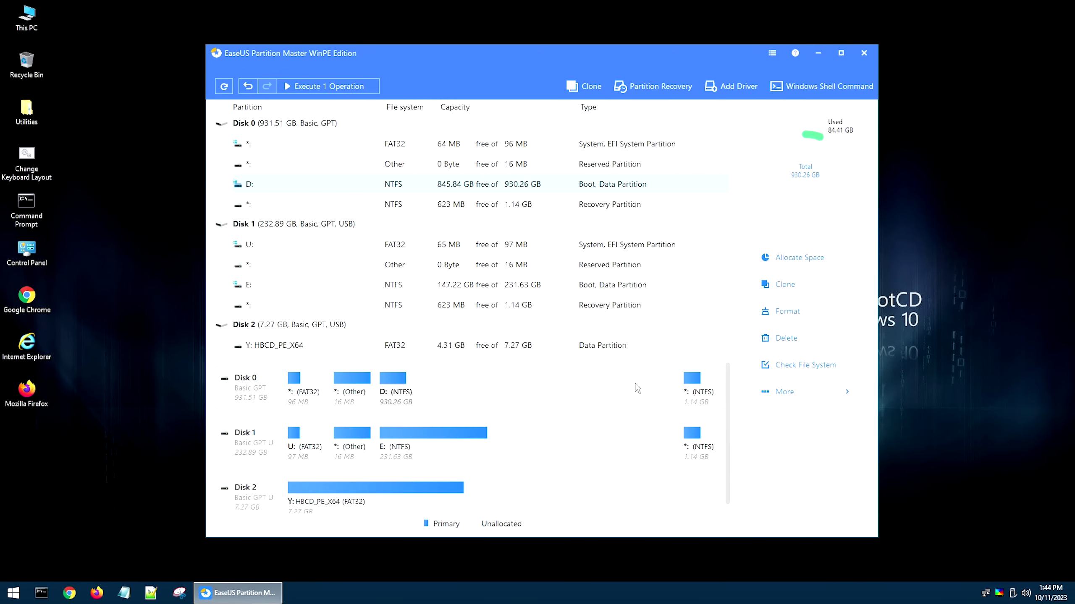
# Execute the pending resize operation on Disk 0 and close EaseUS Partition Master when it finishes
pyautogui.moveTo(636, 388)
pyautogui.click(320, 87)
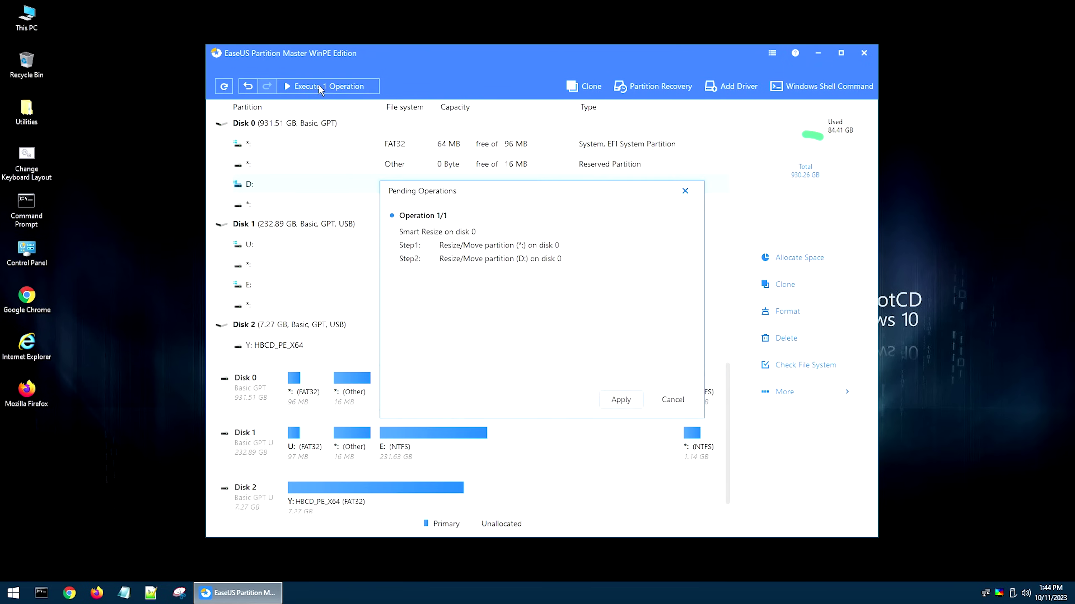
pyautogui.click(620, 400)
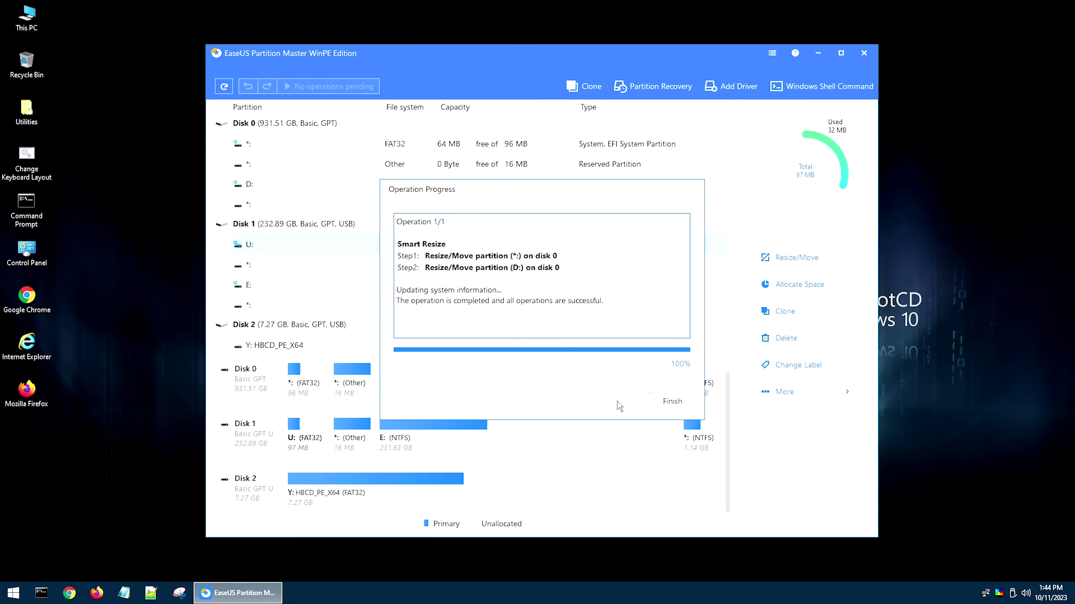
pyautogui.click(672, 401)
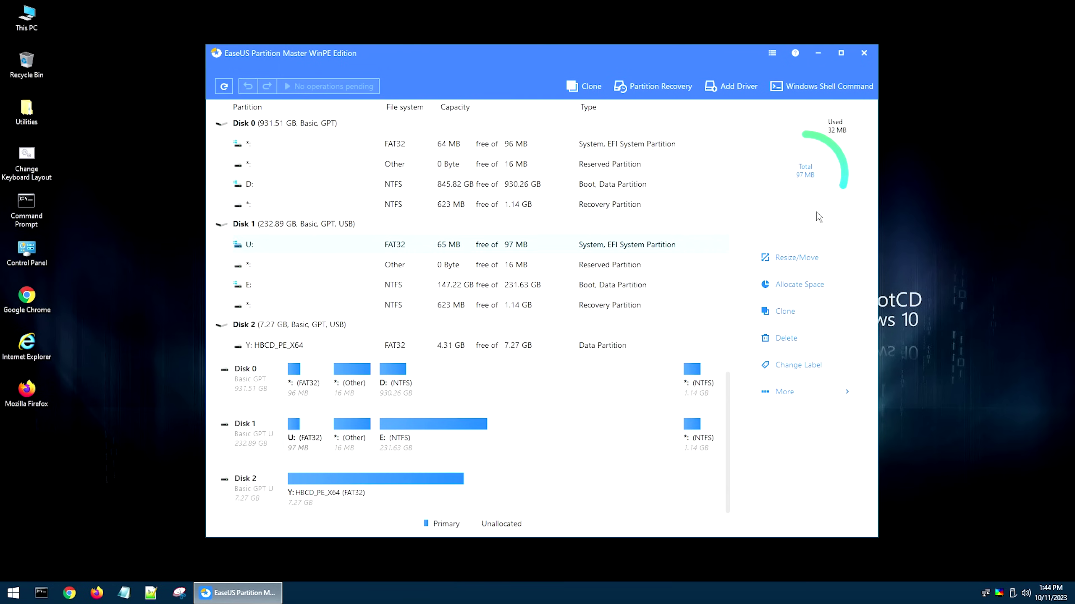
pyautogui.click(864, 53)
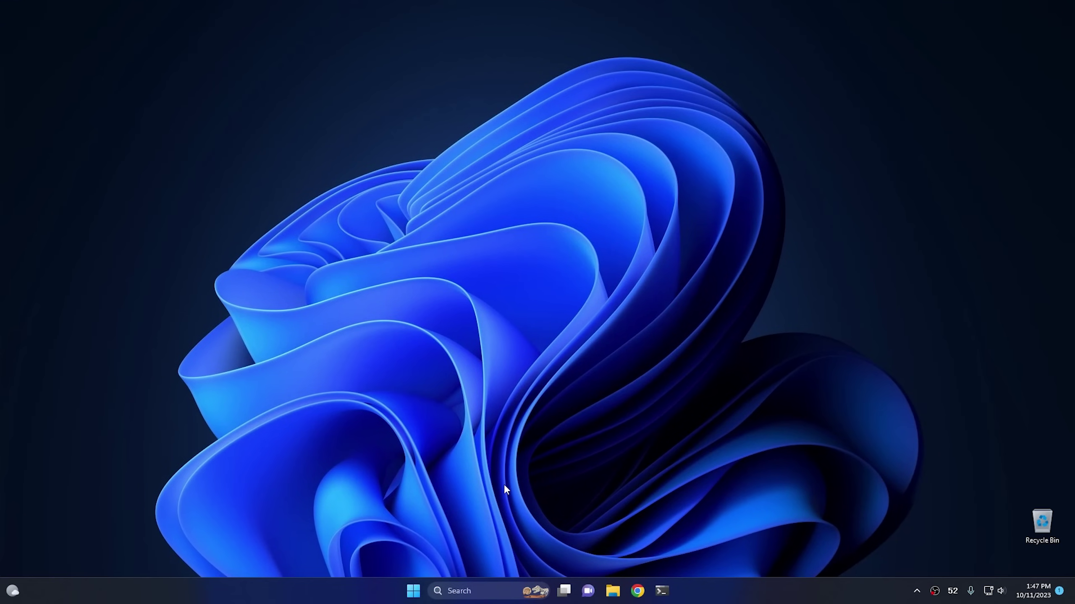
# Open Google Chrome in Windows 11 and acknowledge the enhanced ad privacy notice
pyautogui.click(637, 591)
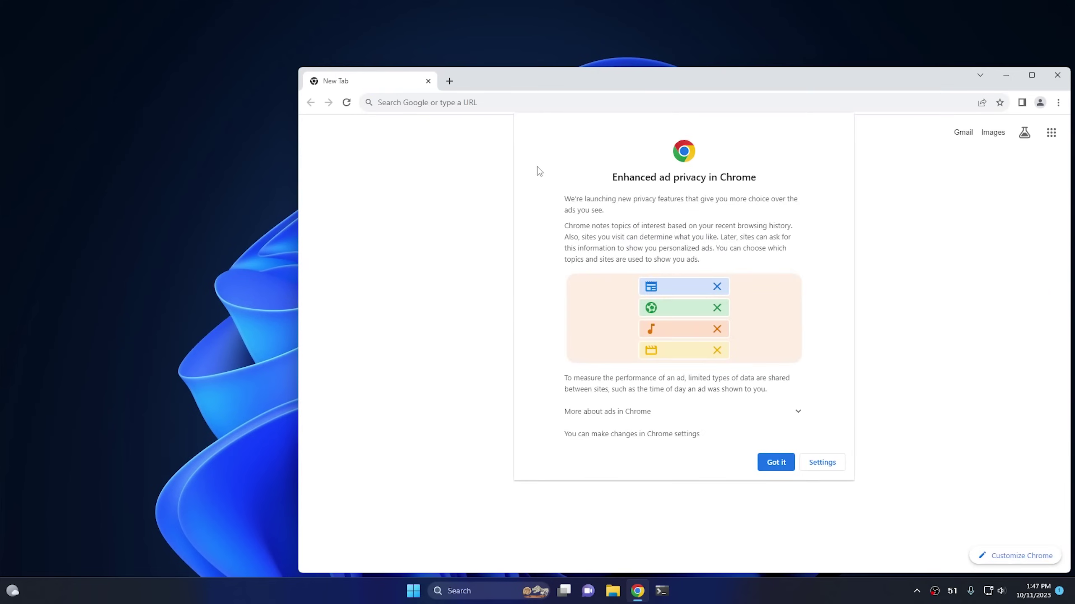
pyautogui.click(777, 463)
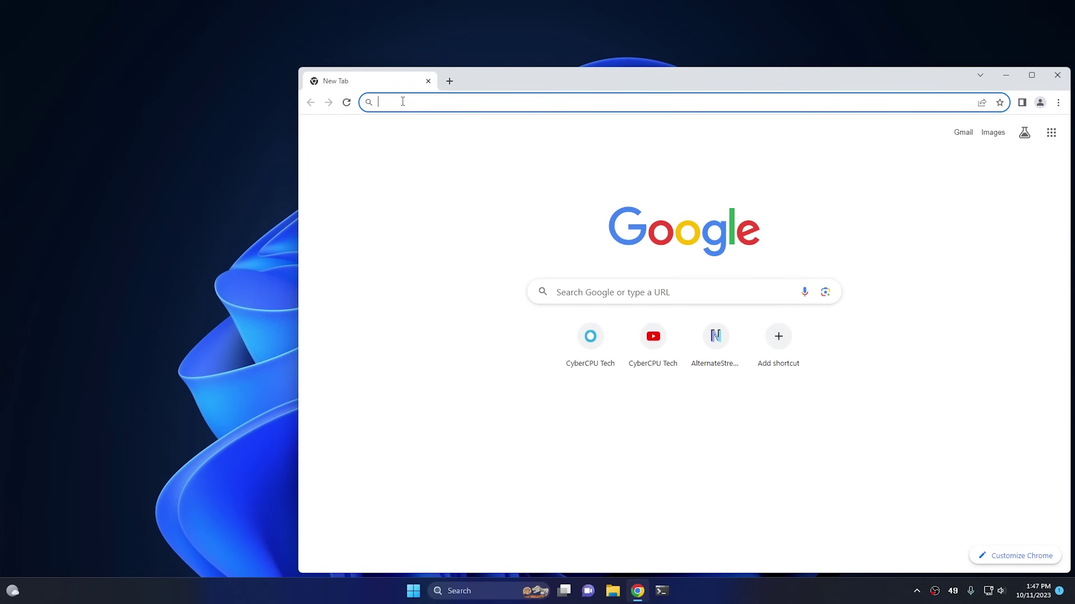
# Search the web for Clonezilla and open the download page for its stable release 3.1.0-22, dismissing the ad
pyautogui.write('clonz')
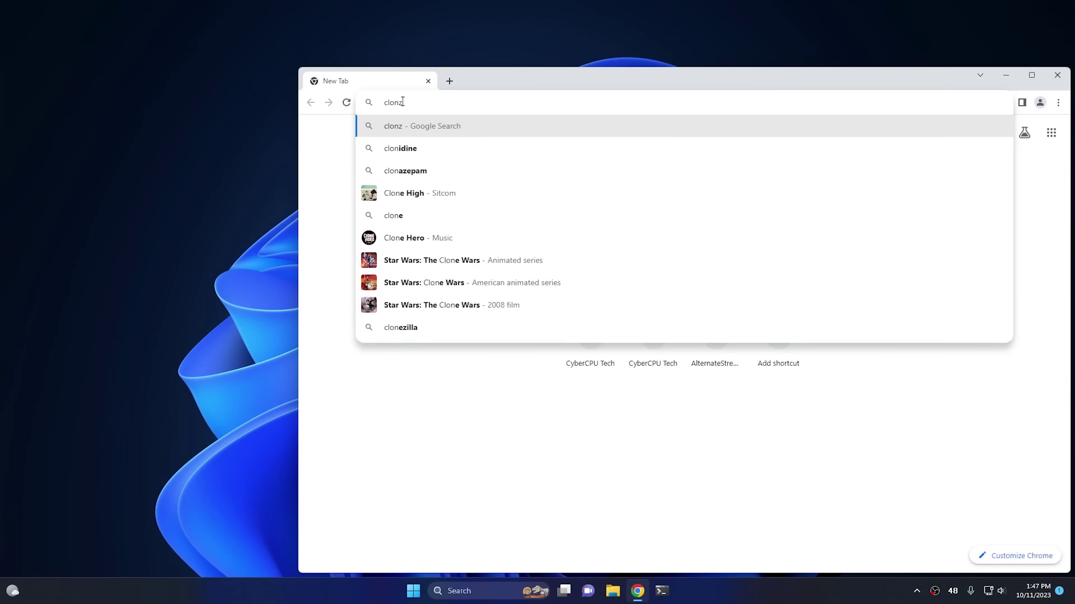
pyautogui.write('ila')
pyautogui.press('Return')
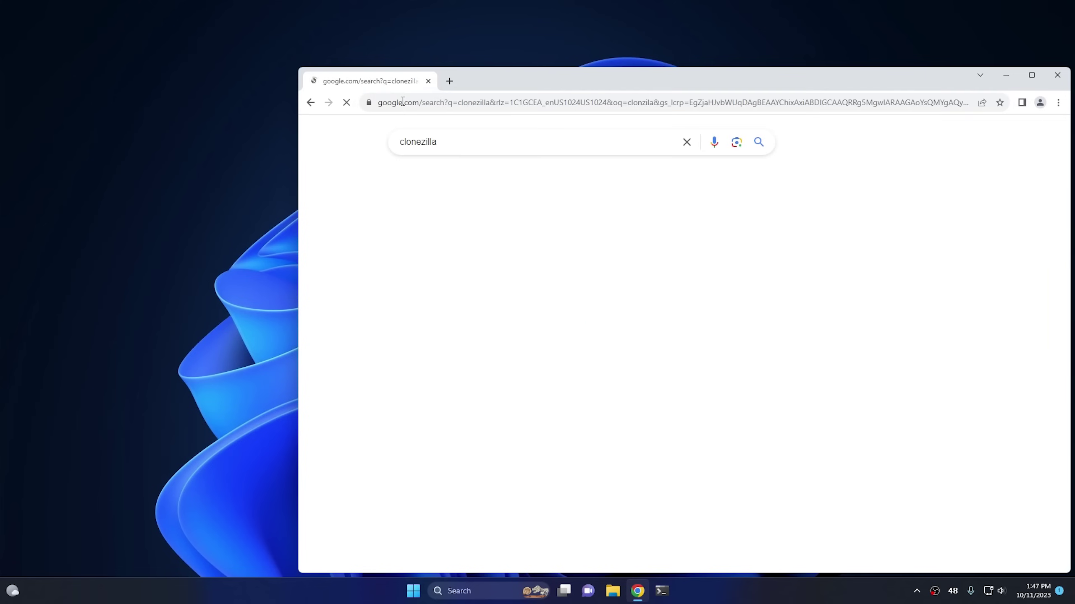
pyautogui.click(441, 312)
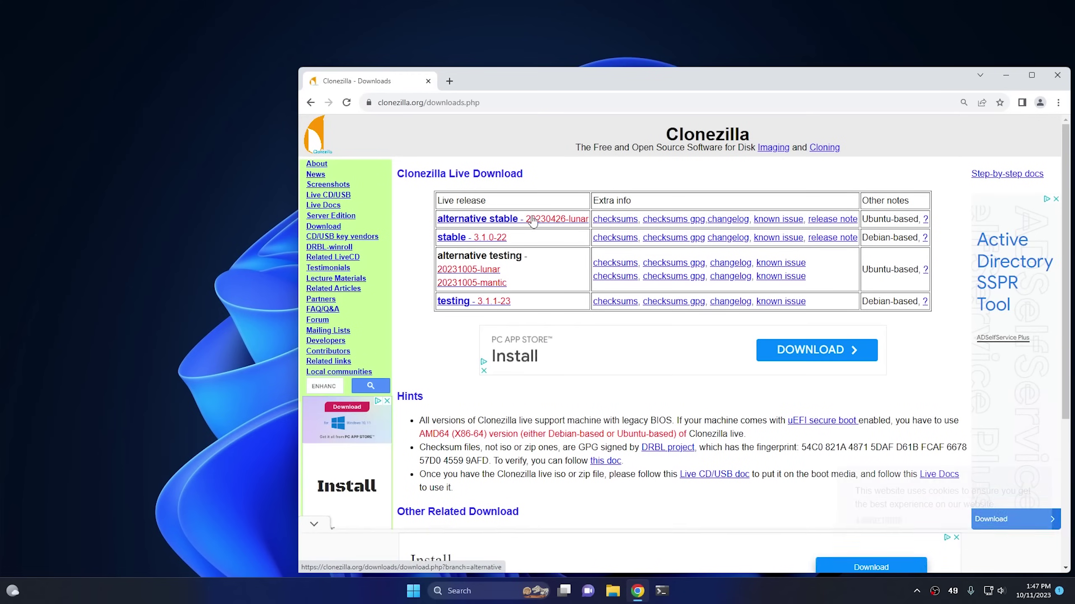
pyautogui.click(468, 240)
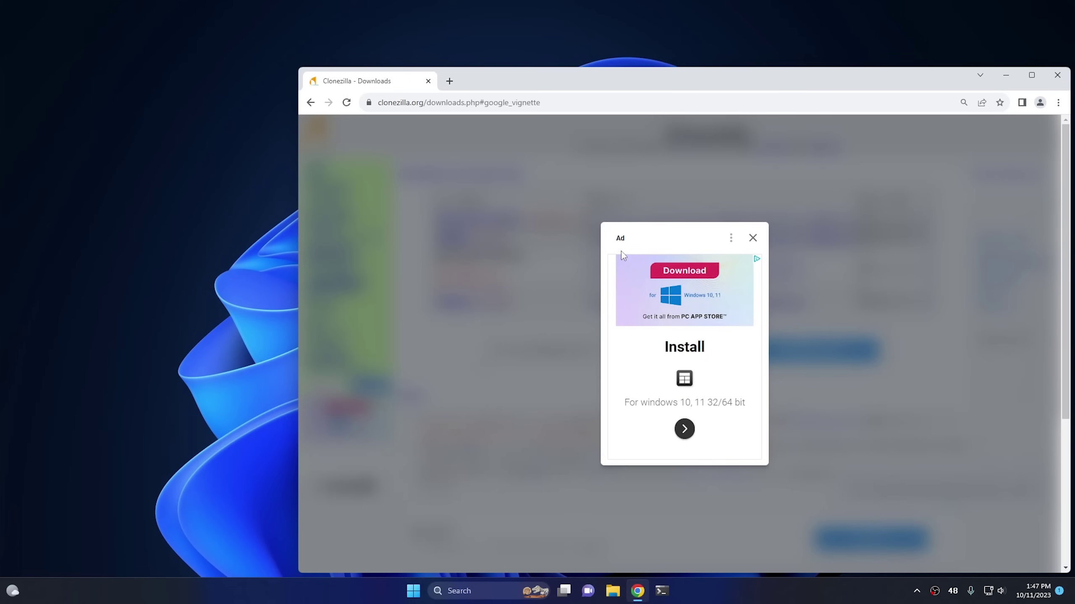
pyautogui.click(753, 238)
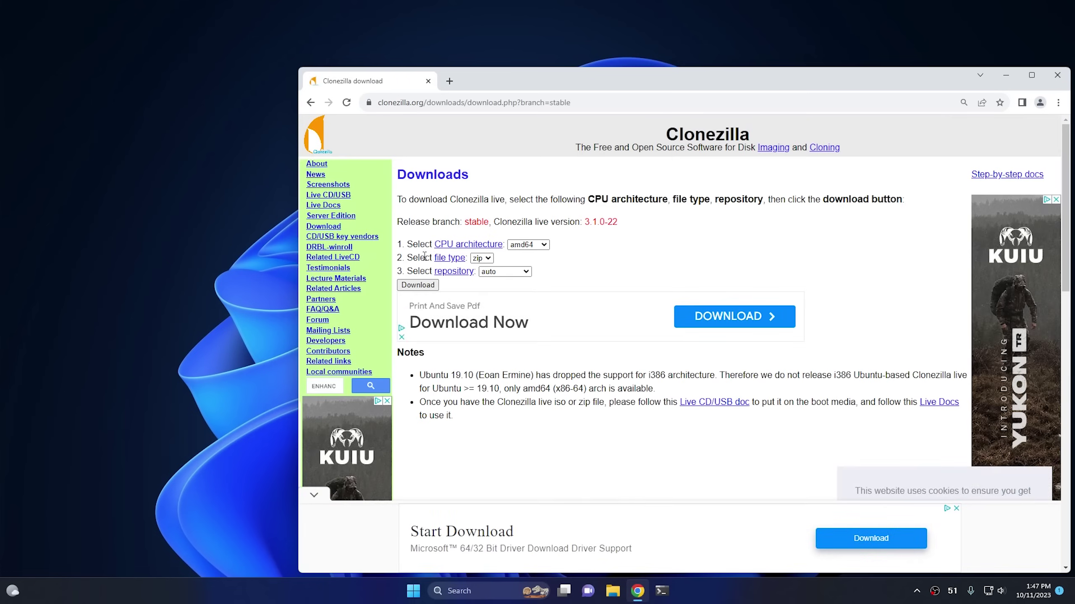
# Set the Clonezilla download's file type to iso and start downloading it
pyautogui.click(489, 259)
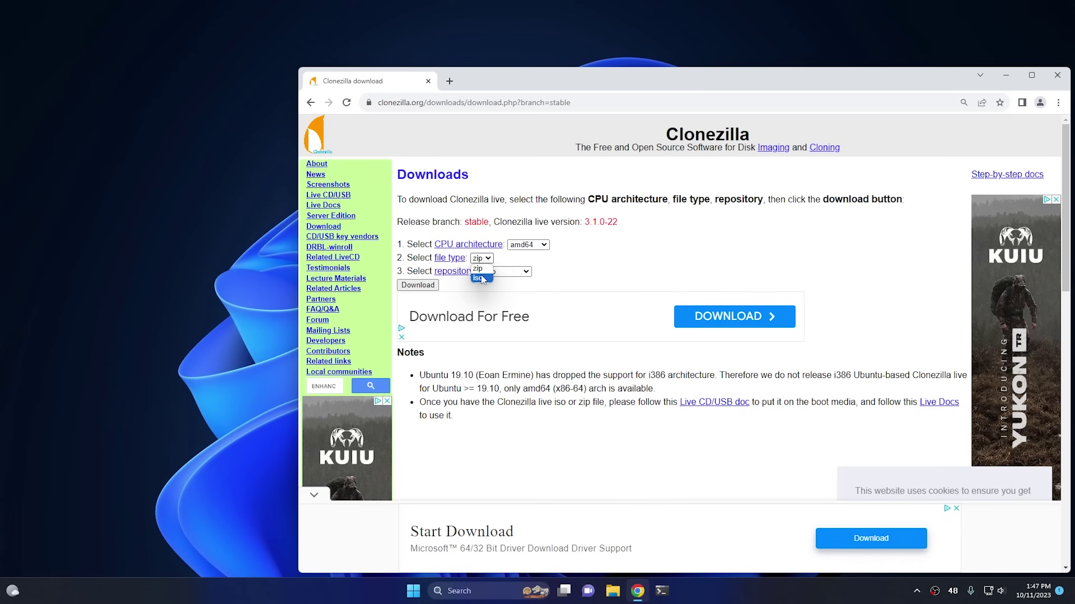
pyautogui.click(483, 278)
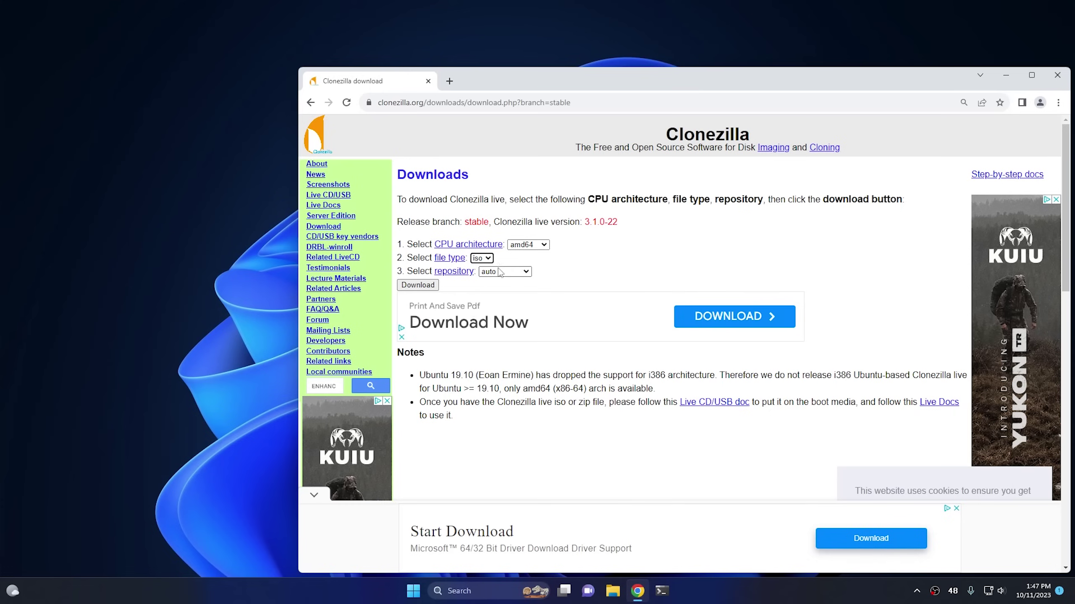
pyautogui.click(418, 286)
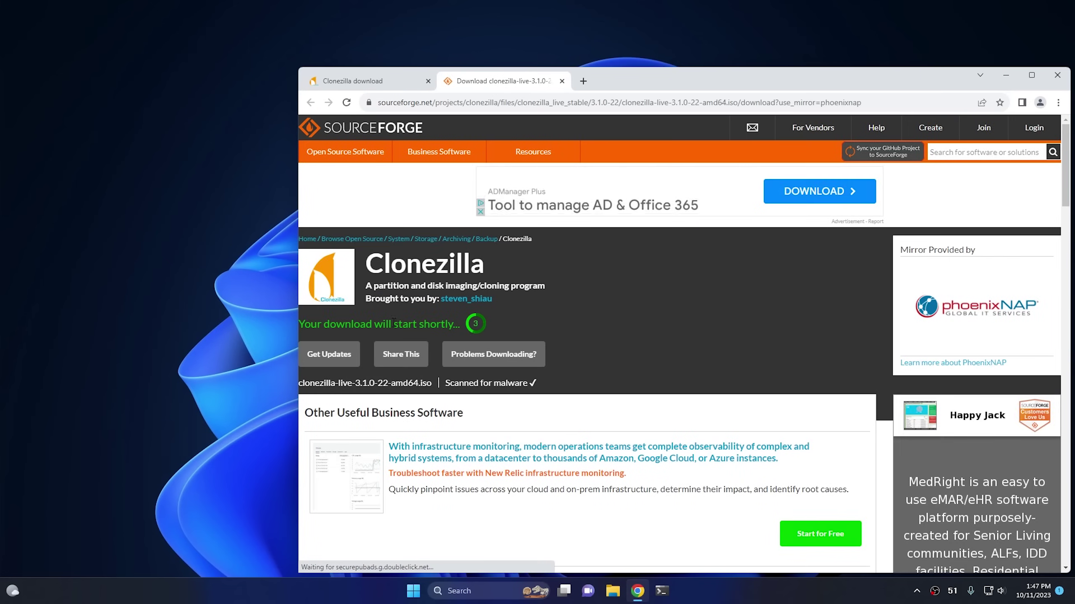
# Search for rufus in a new browser tab and open the rufus.ie website
pyautogui.click(583, 81)
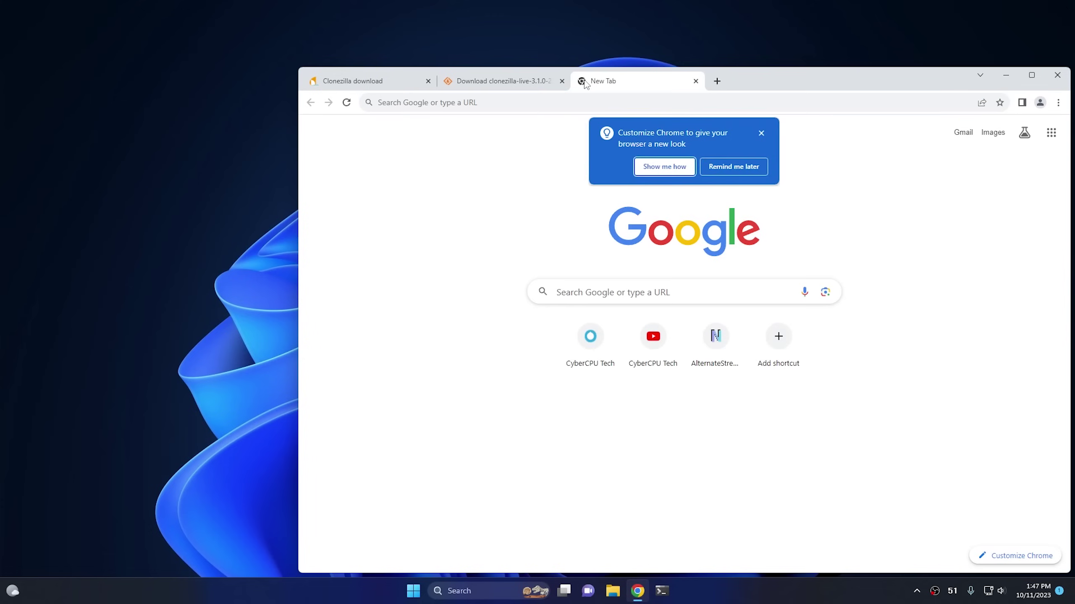
pyautogui.click(430, 103)
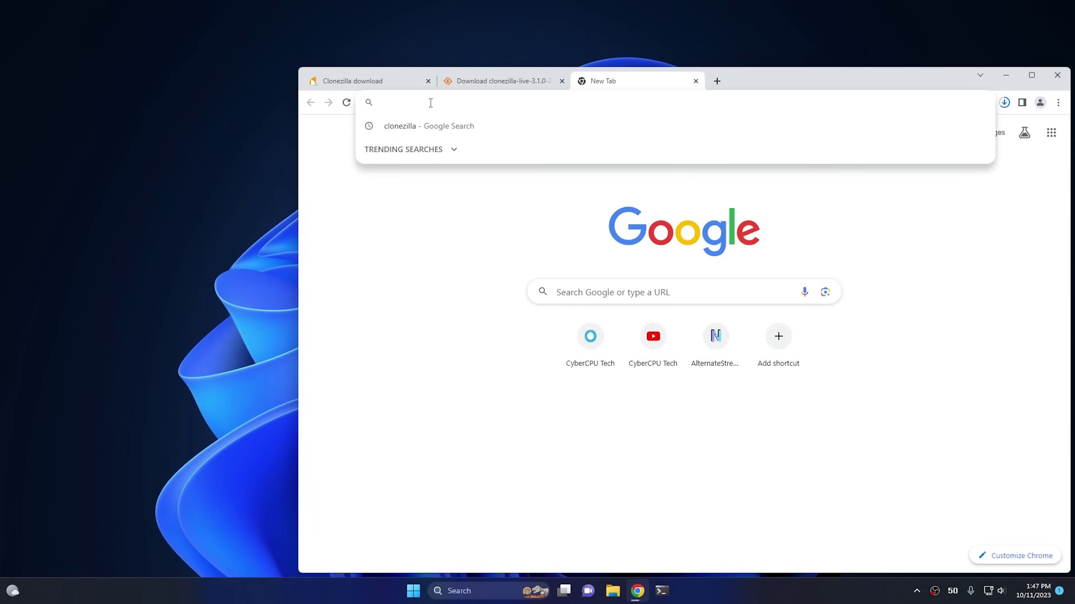
pyautogui.write('rufus')
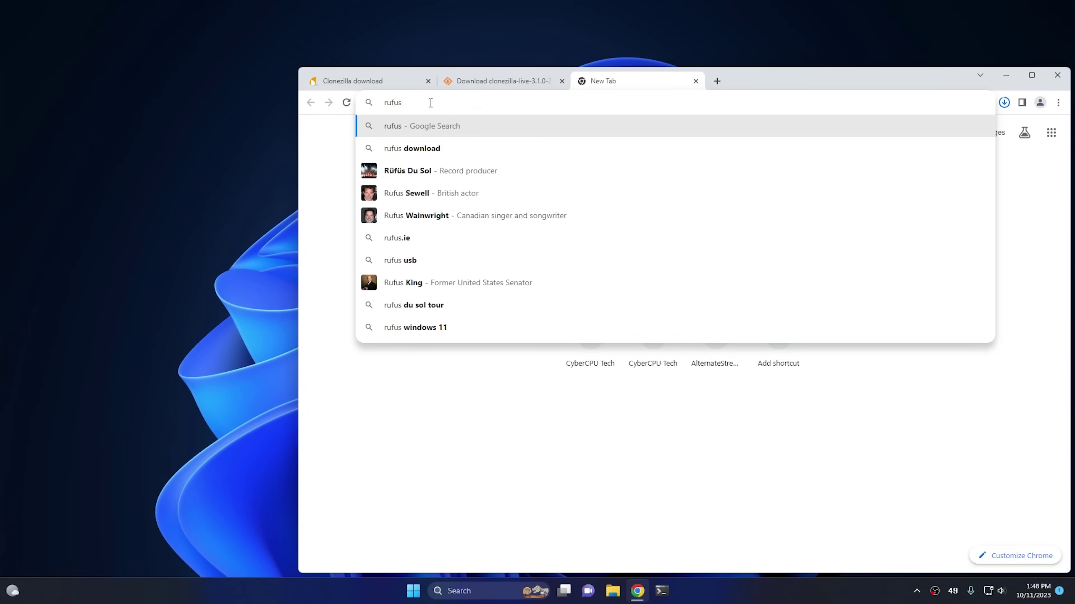
pyautogui.press('Return')
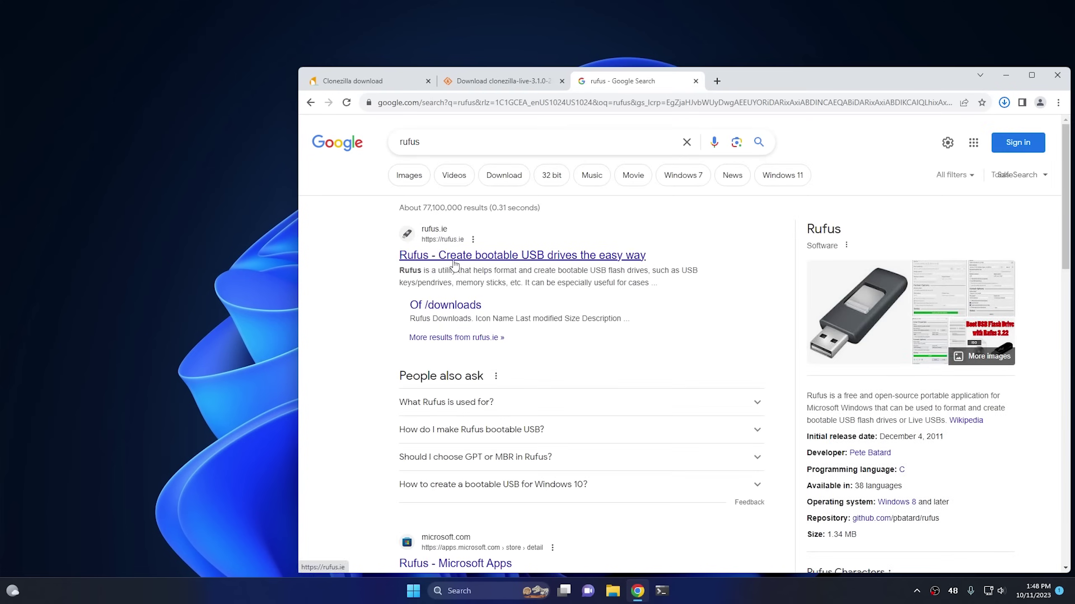
pyautogui.click(454, 261)
# Download the portable release rufus-4.2p.exe, dismiss the ad, and keep the blocked file
pyautogui.scroll(-8, 455, 291)
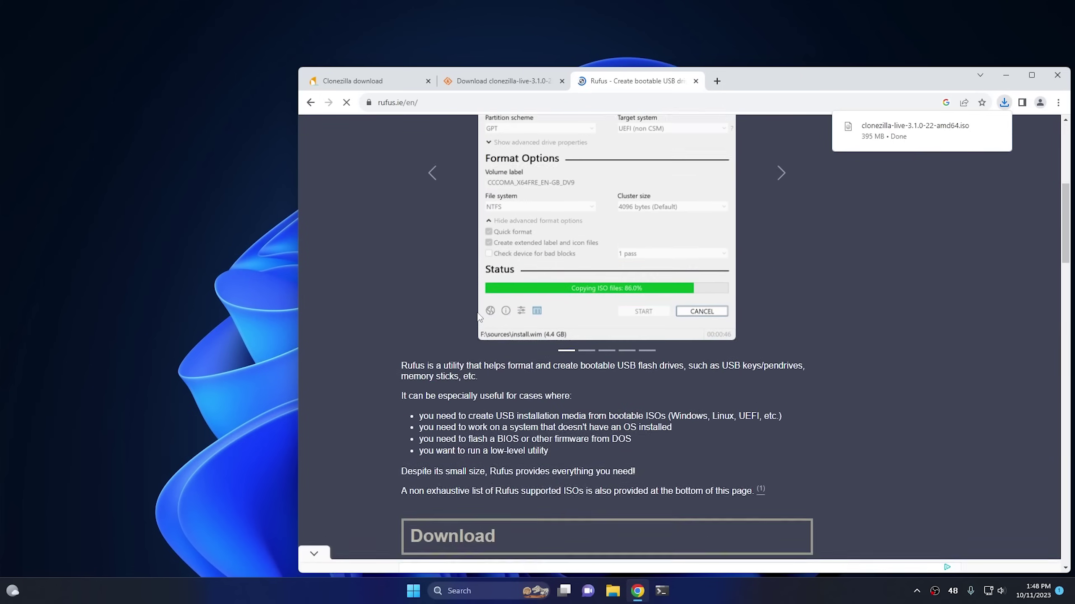
pyautogui.scroll(-6, 479, 317)
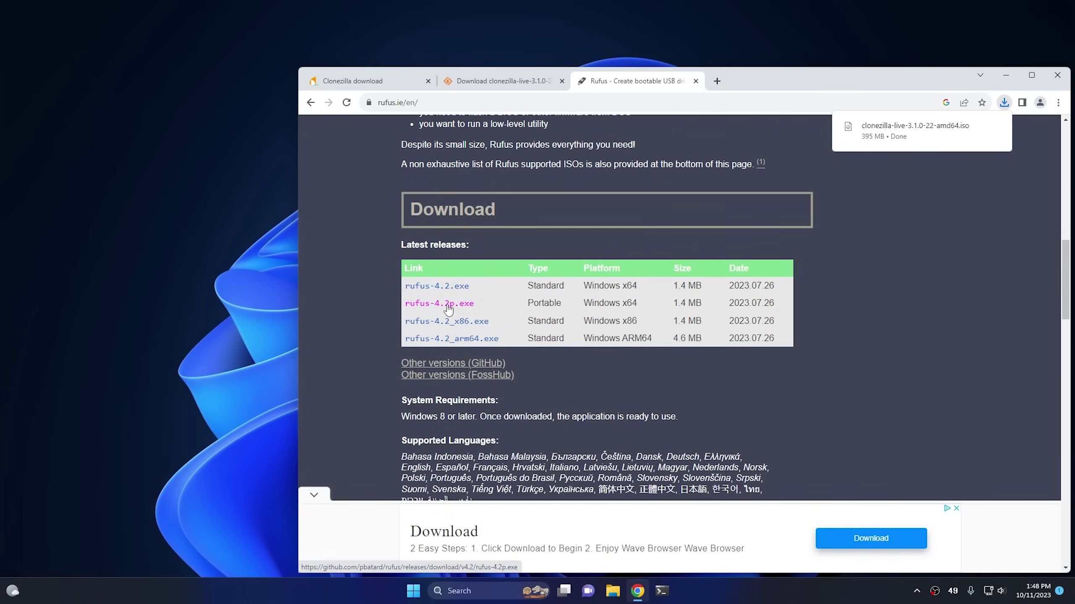
pyautogui.click(448, 310)
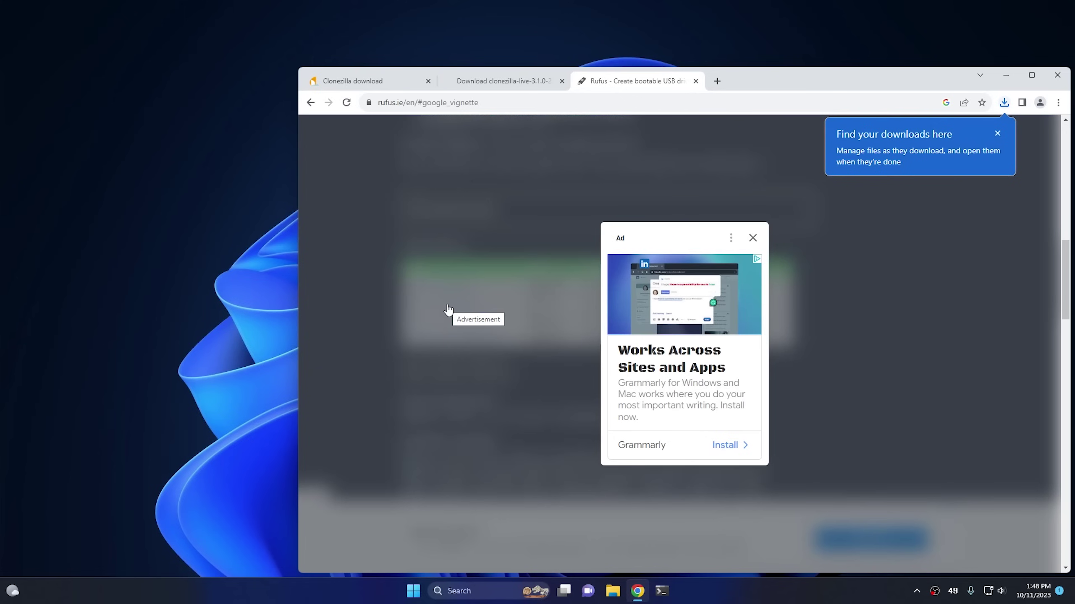
pyautogui.click(753, 238)
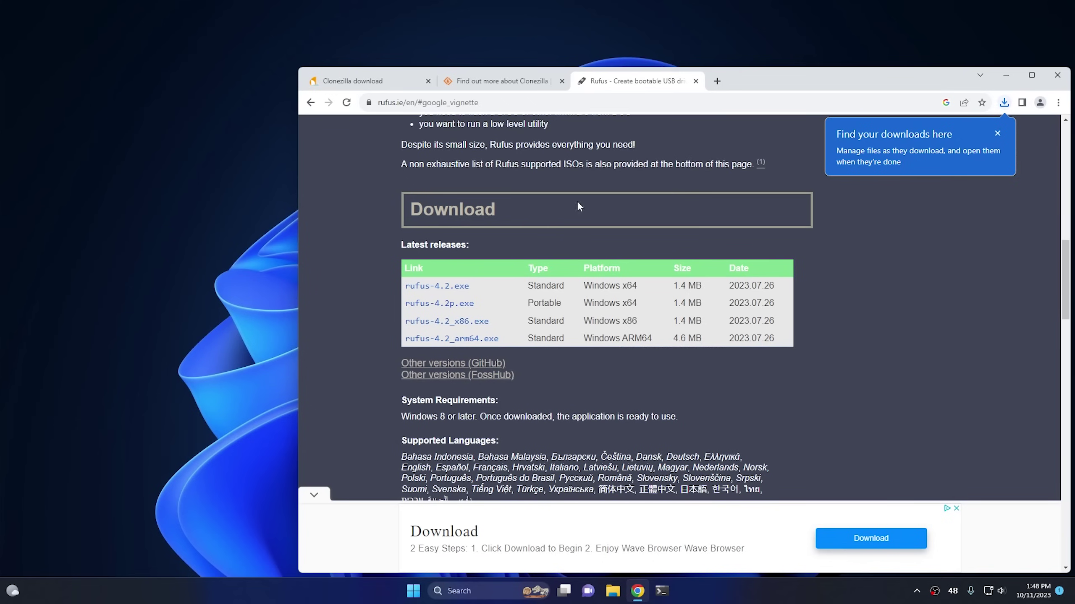
pyautogui.click(1007, 104)
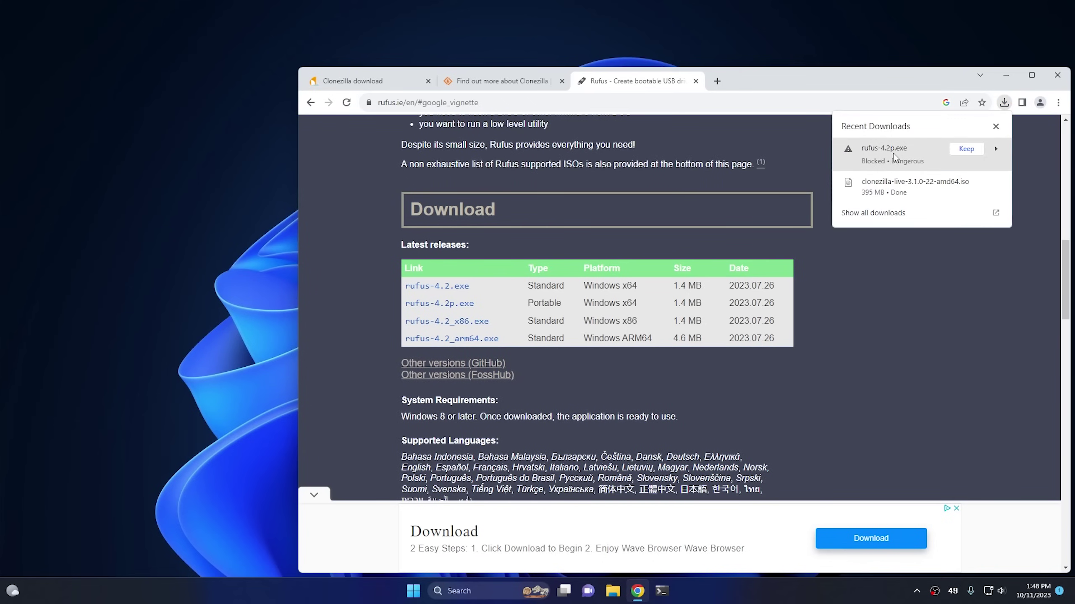
pyautogui.click(965, 149)
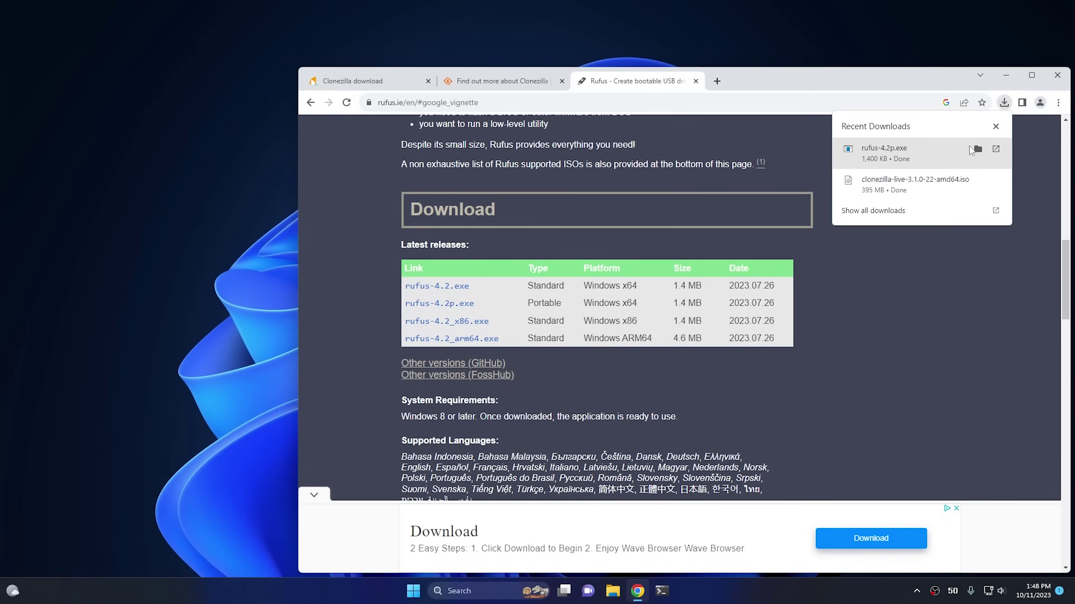
# Show the downloaded Rufus file in its folder, minimize the browser and reposition the folder window
pyautogui.click(977, 149)
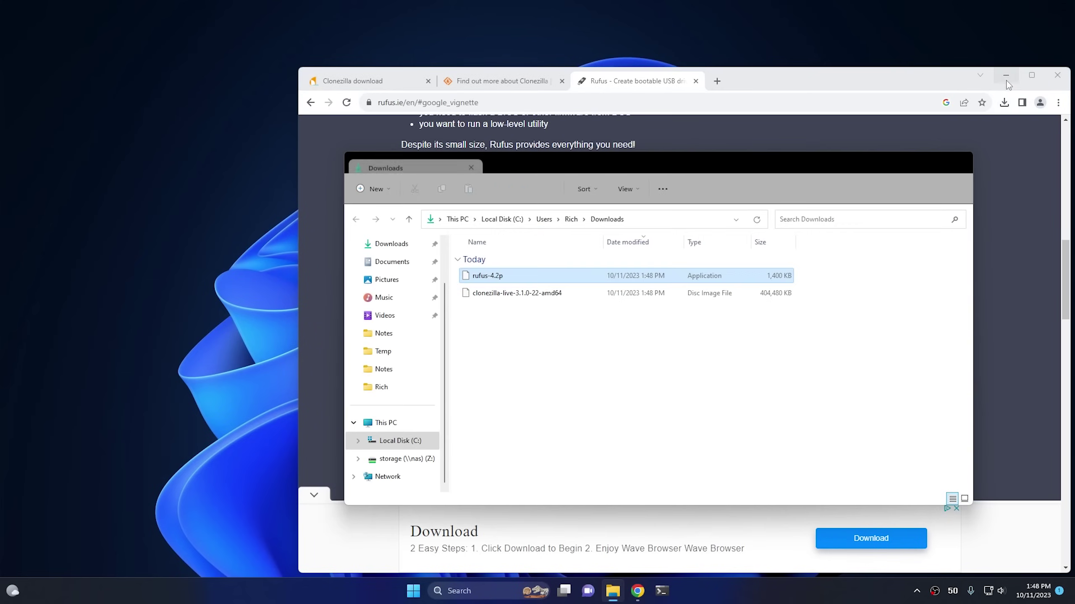
pyautogui.click(1006, 75)
pyautogui.moveTo(616, 165); pyautogui.dragTo(550, 144)
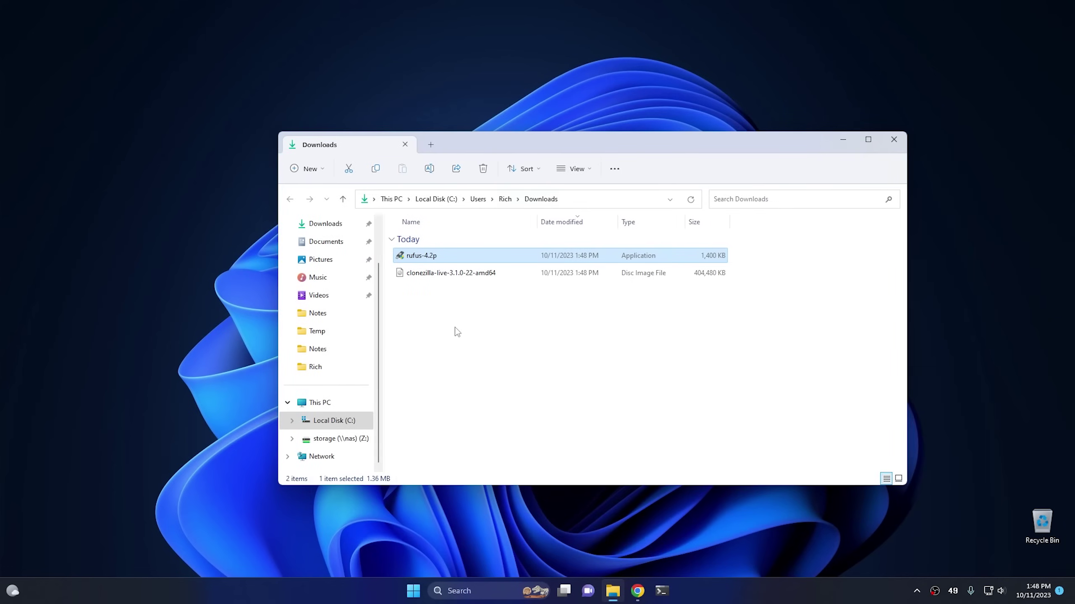
# Launch rufus-4.2p from the Downloads folder, granting it permission to make changes and to check for updates online
pyautogui.click(419, 274)
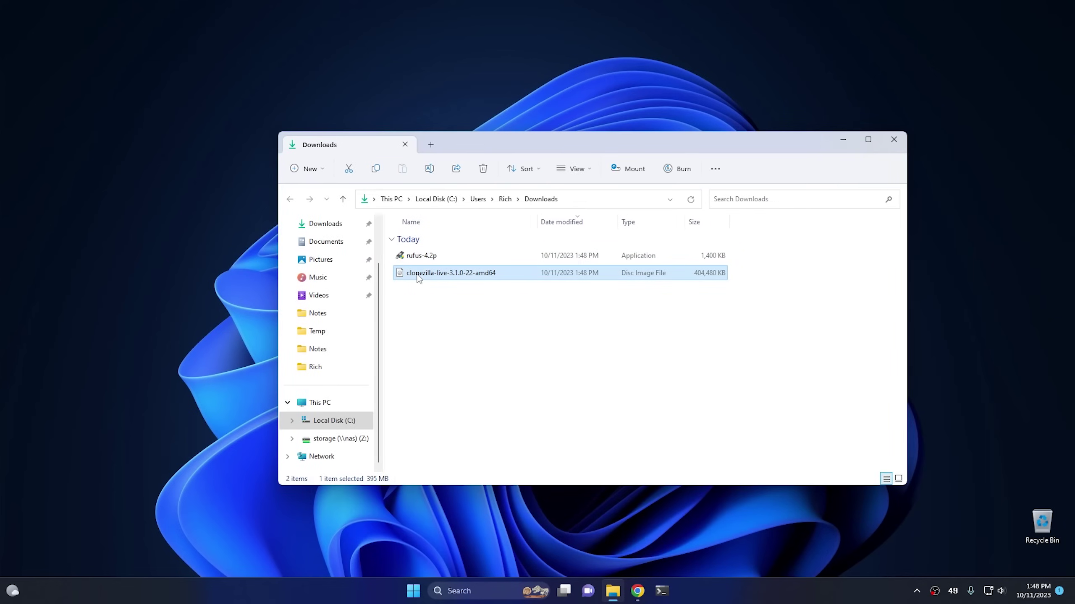
pyautogui.click(429, 257)
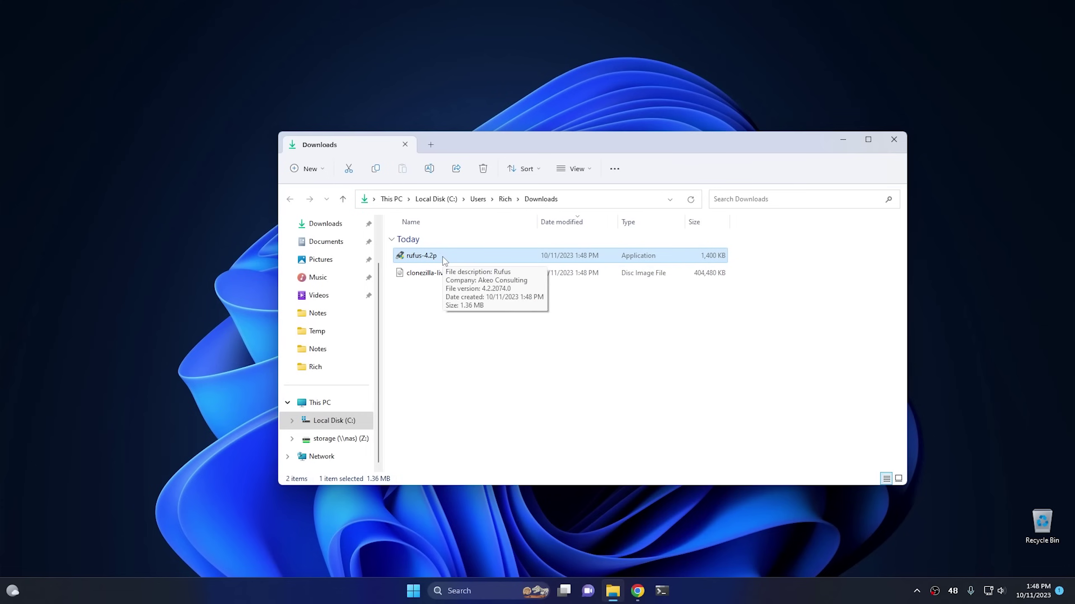
pyautogui.doubleClick(442, 257)
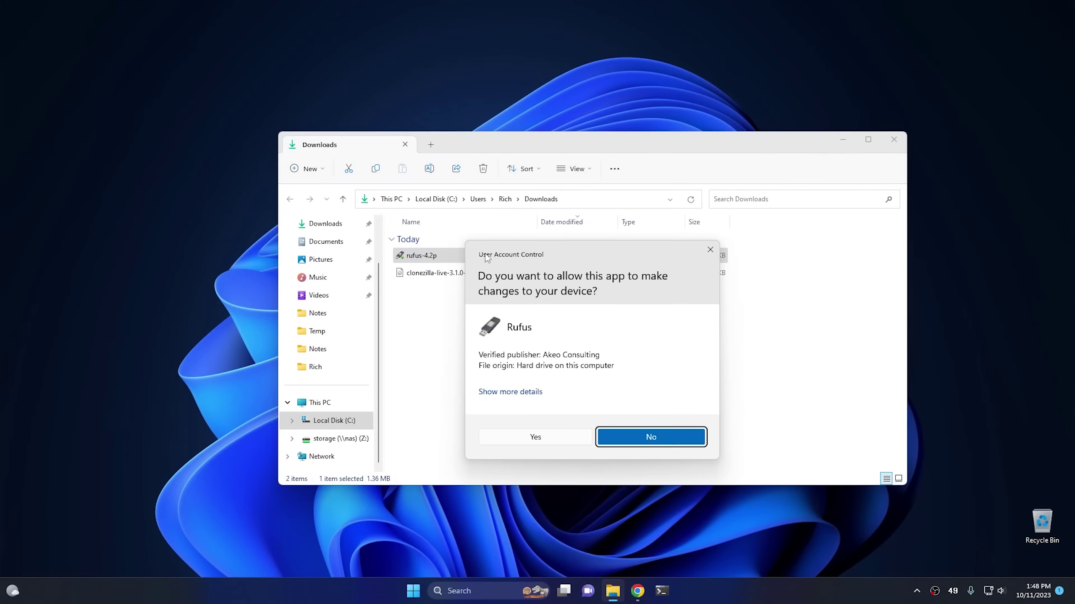
pyautogui.click(535, 436)
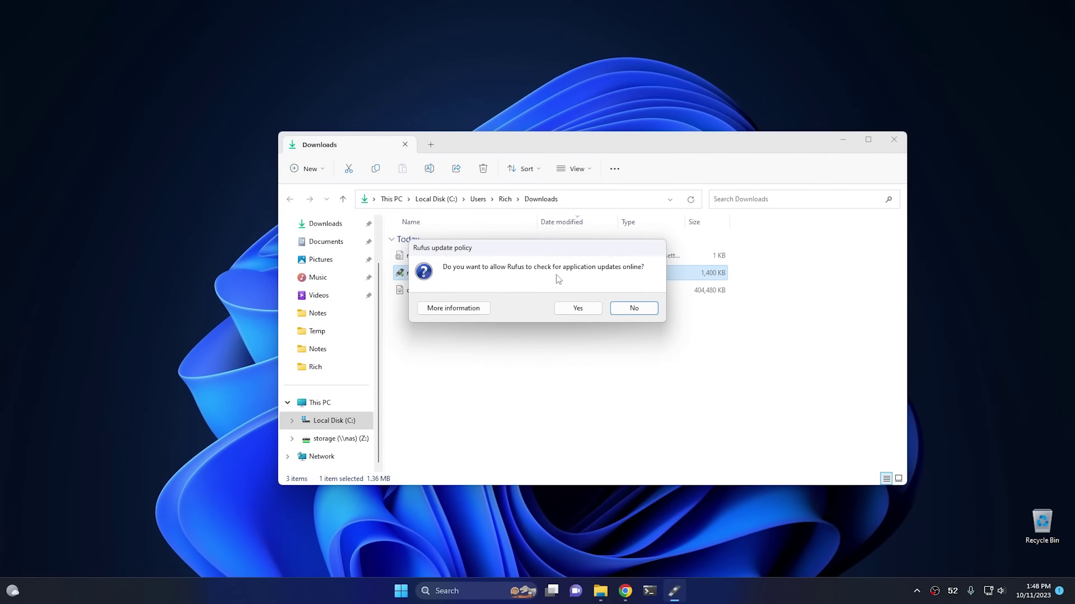
pyautogui.click(586, 304)
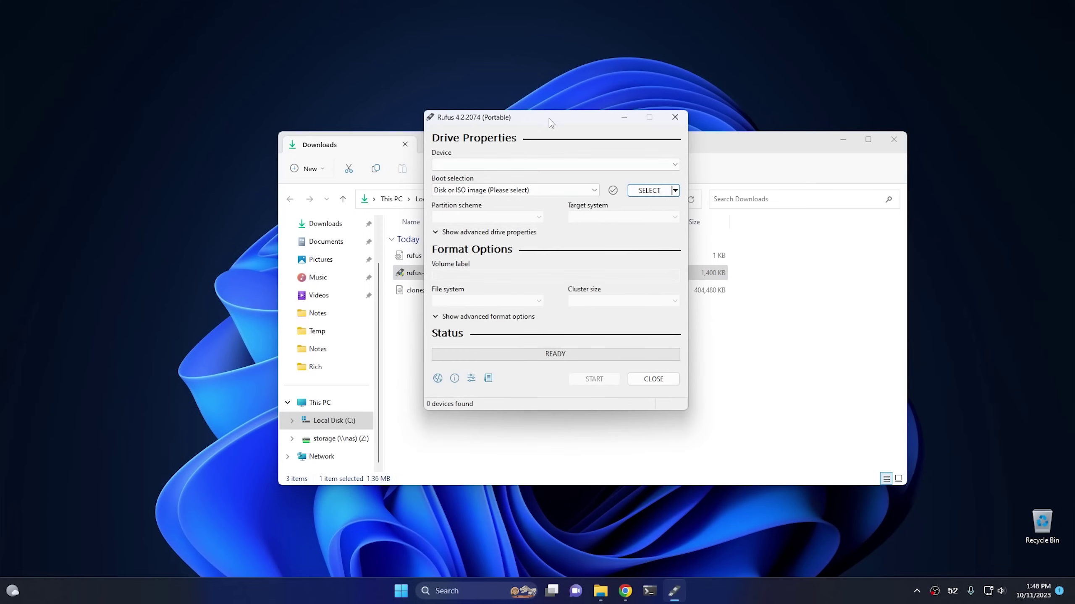
# Reposition the Rufus window and choose the 16 GB USB drive (D:) as the target device
pyautogui.moveTo(550, 120); pyautogui.dragTo(555, 143)
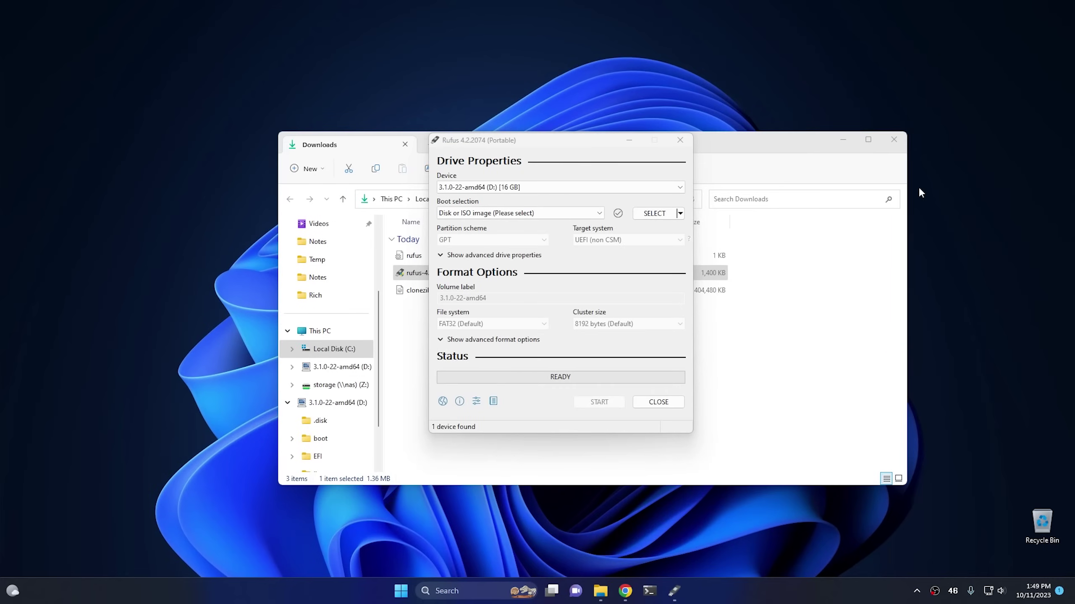
pyautogui.click(546, 188)
pyautogui.click(518, 198)
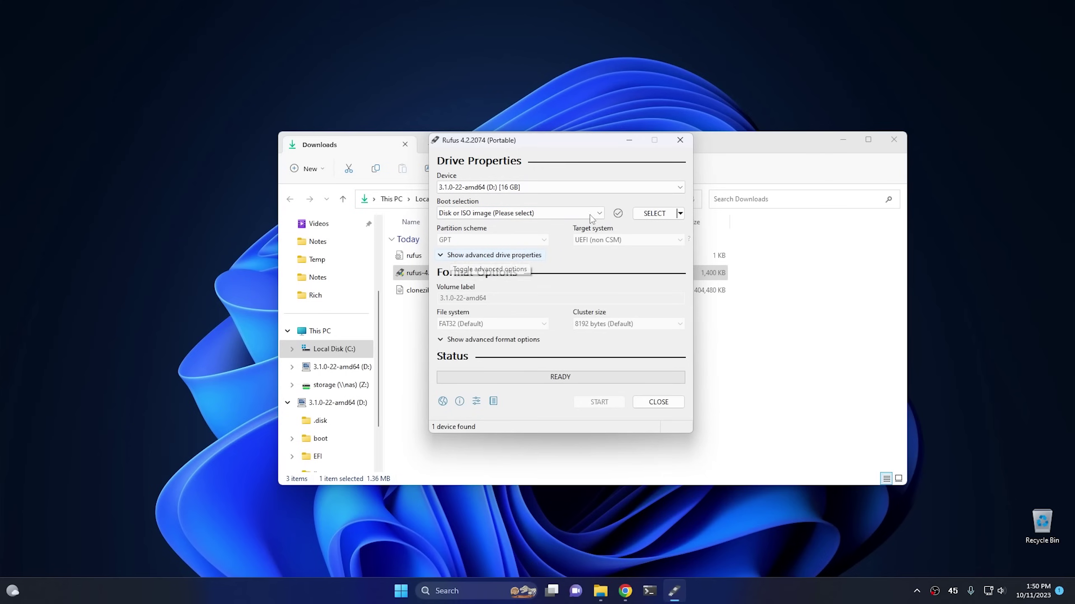
# Load clonezilla-live-3.1.0-22-amd64 from the Downloads folder as the Rufus boot image
pyautogui.click(654, 215)
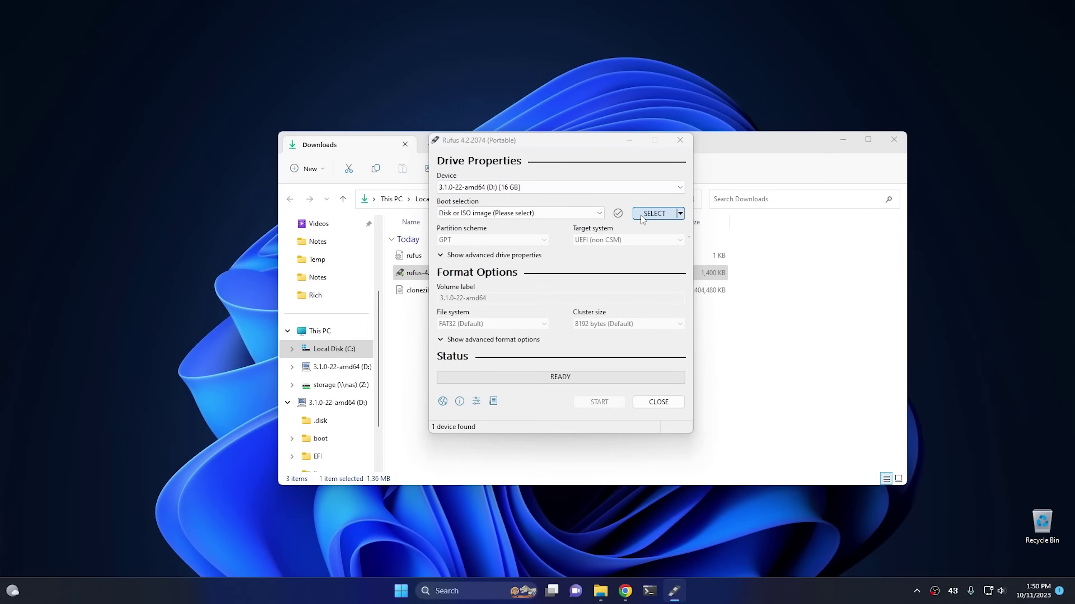
pyautogui.moveTo(619, 158); pyautogui.dragTo(537, 170)
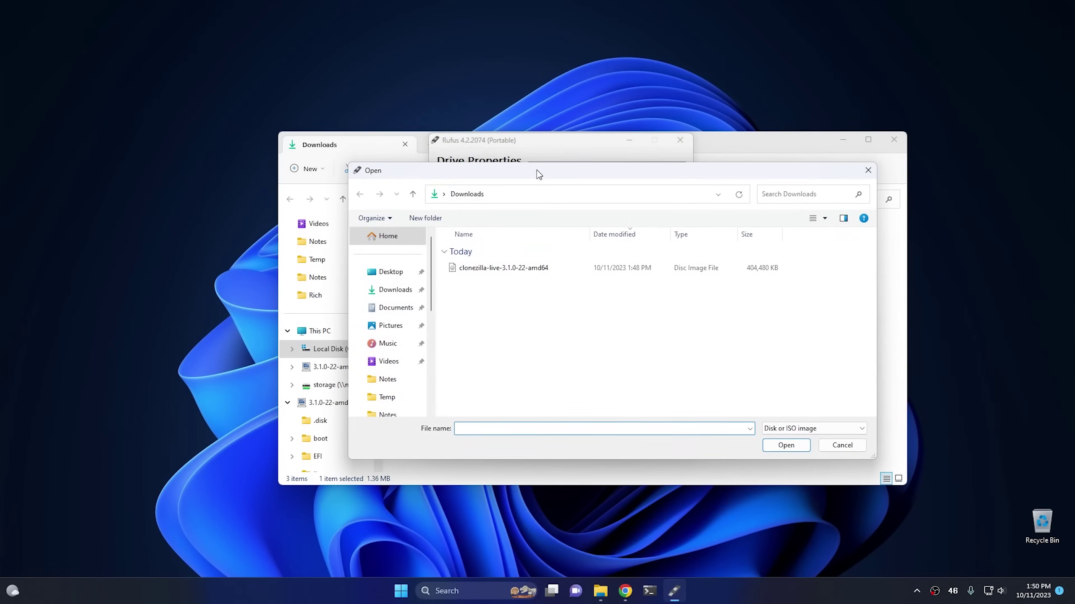
pyautogui.click(468, 270)
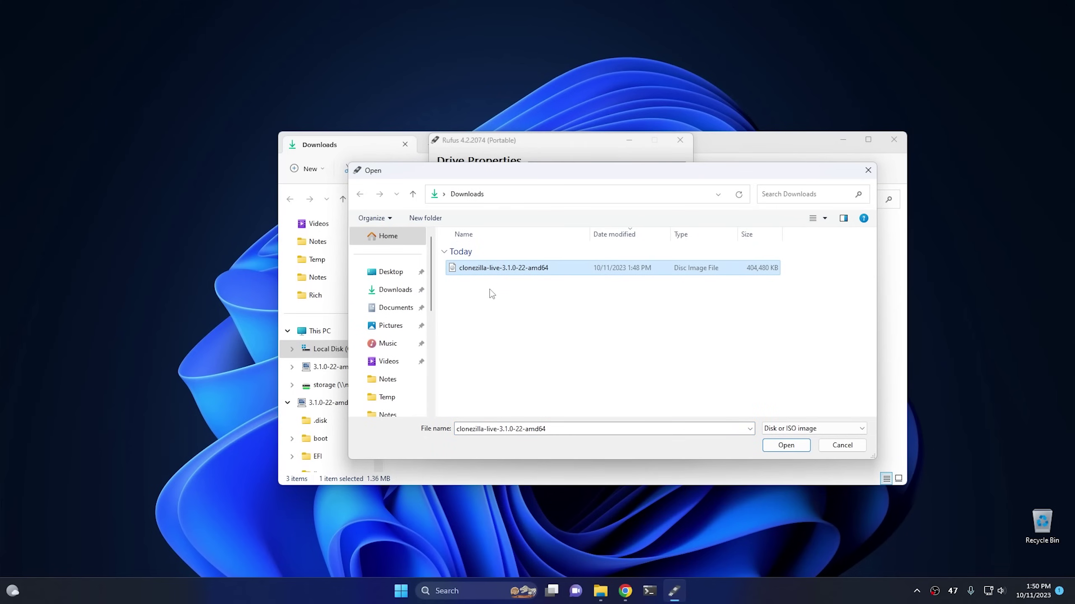
pyautogui.click(394, 292)
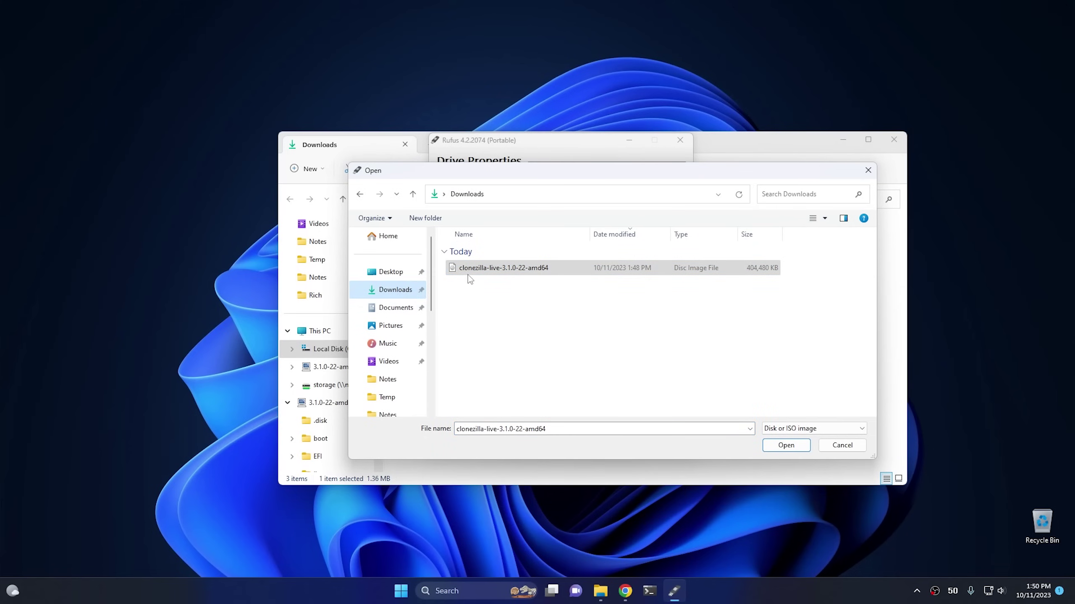
pyautogui.click(778, 446)
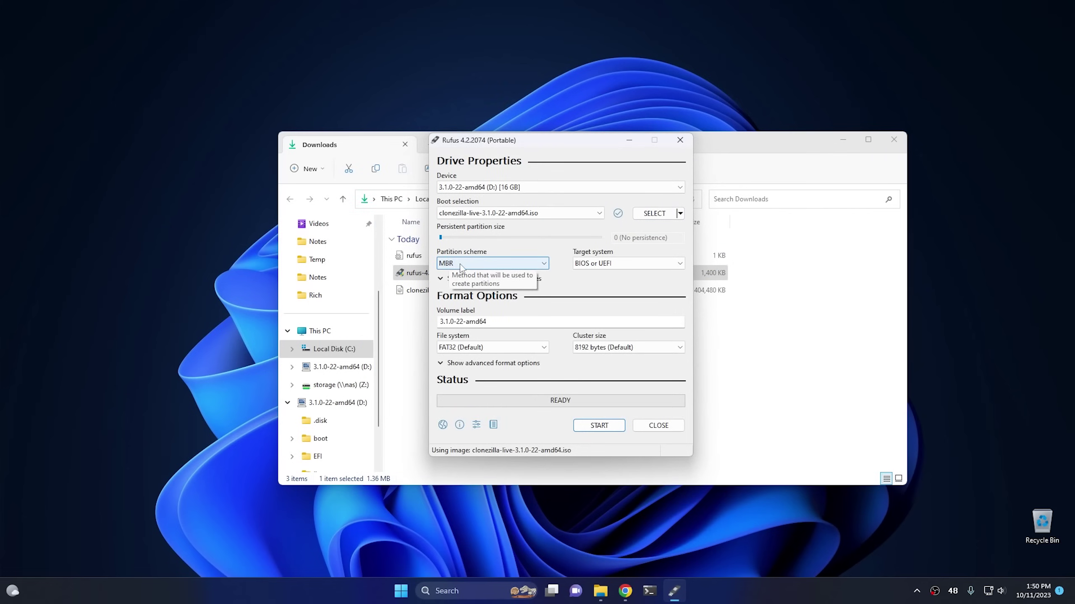
# Set the partition scheme to GPT and write the Clonezilla image to the USB drive in ISO Image mode, accepting erasure of its data
pyautogui.click(460, 265)
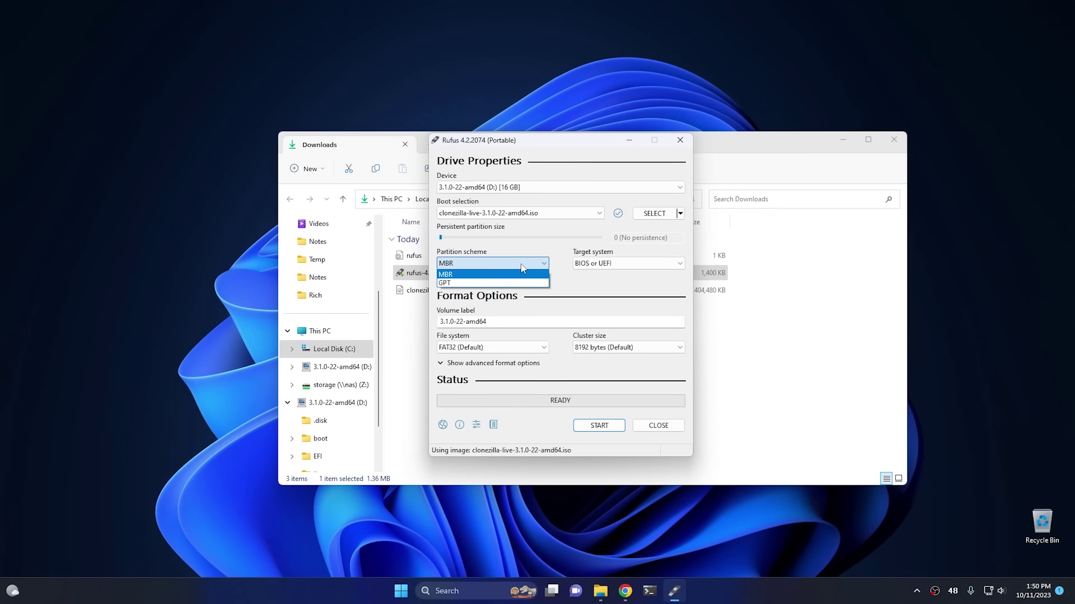
pyautogui.click(455, 283)
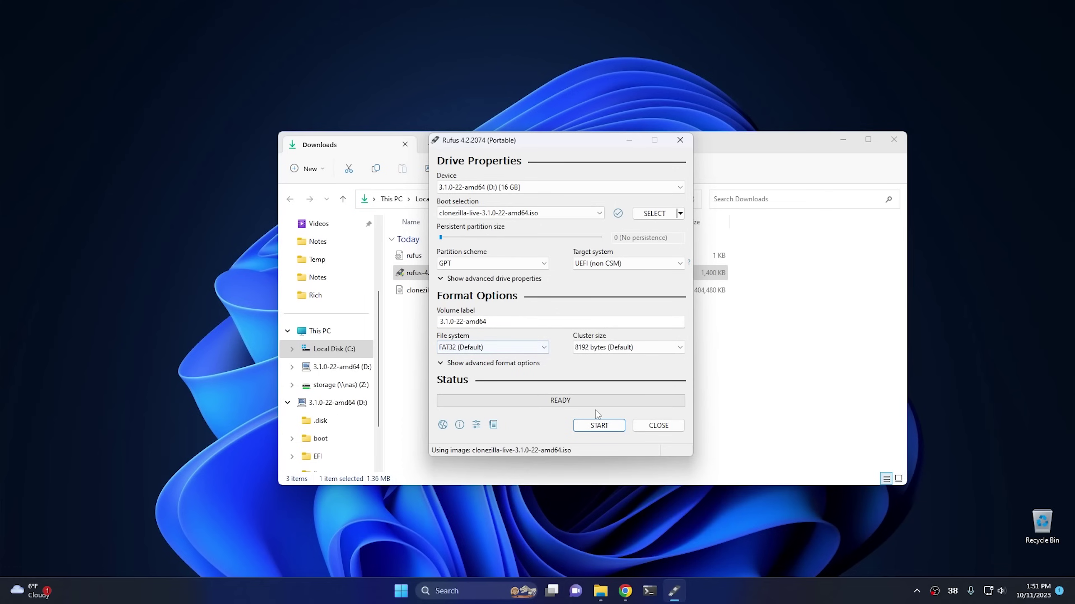
pyautogui.click(607, 427)
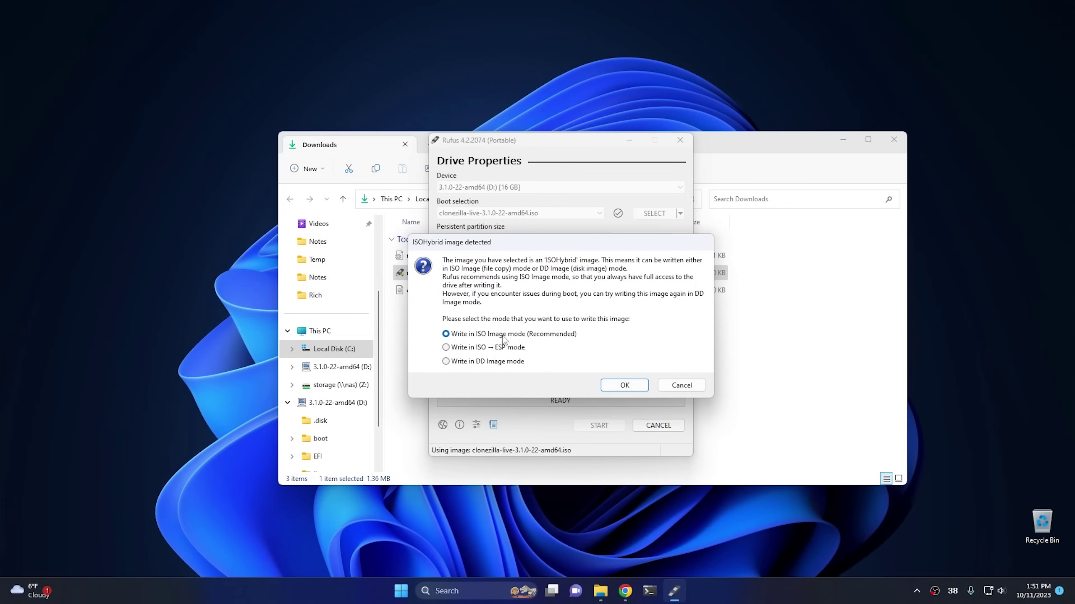
pyautogui.click(621, 384)
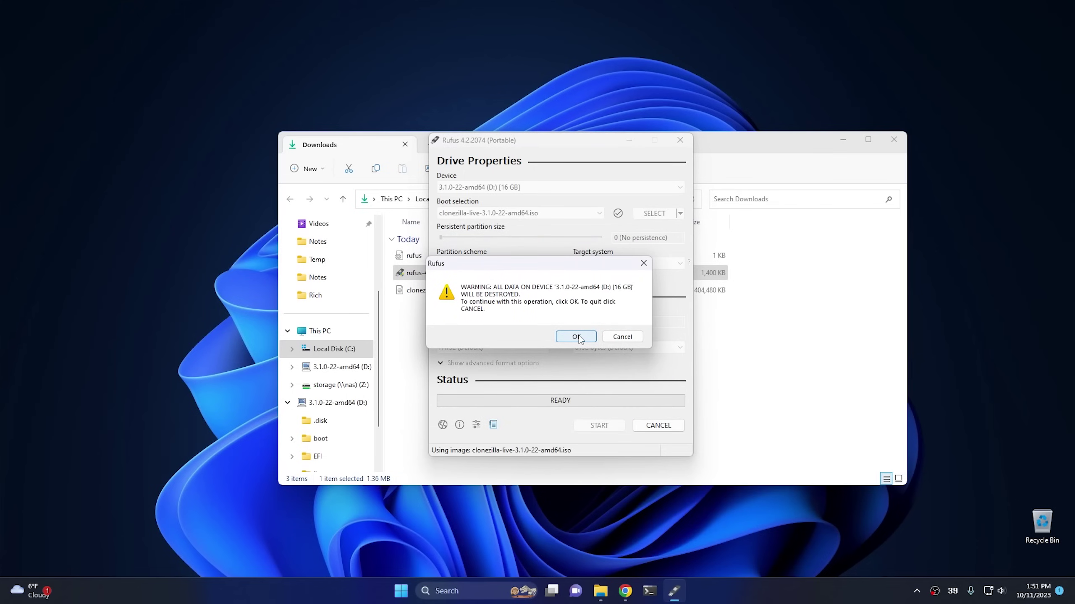
pyautogui.click(576, 337)
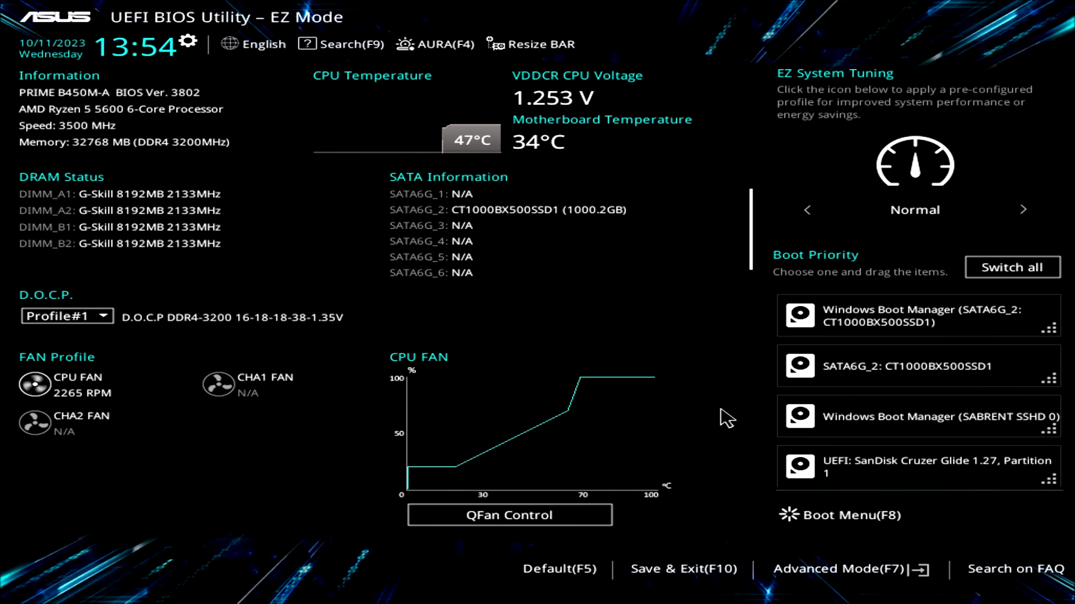
# Boot the computer from UEFI: SanDisk Cruzer Glide 1.27, Partition 1 and launch Clonezilla live (VGA 800x600)
pyautogui.click(846, 519)
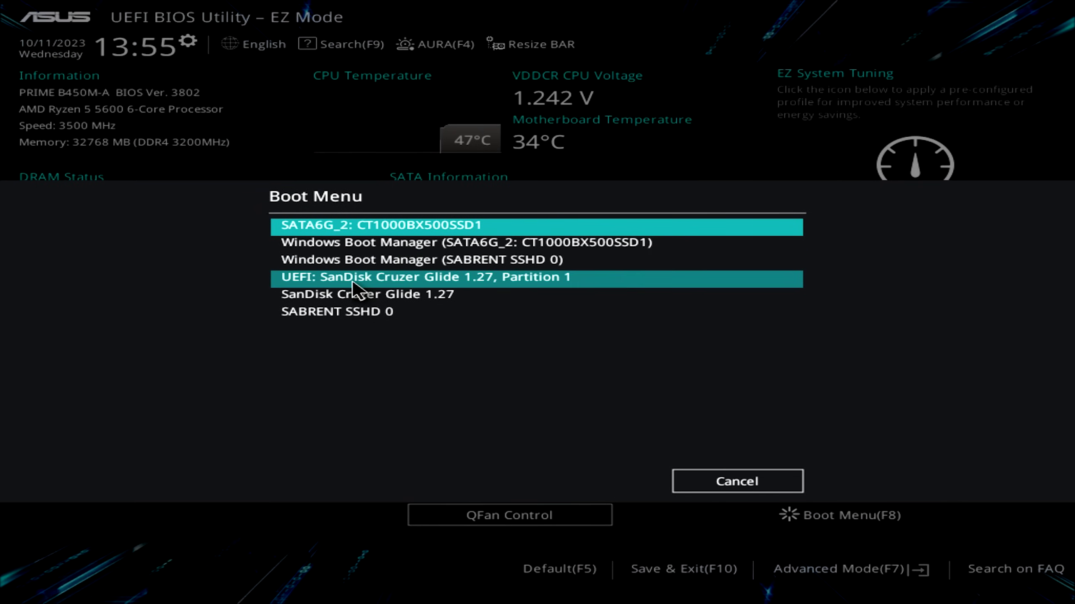
pyautogui.click(394, 276)
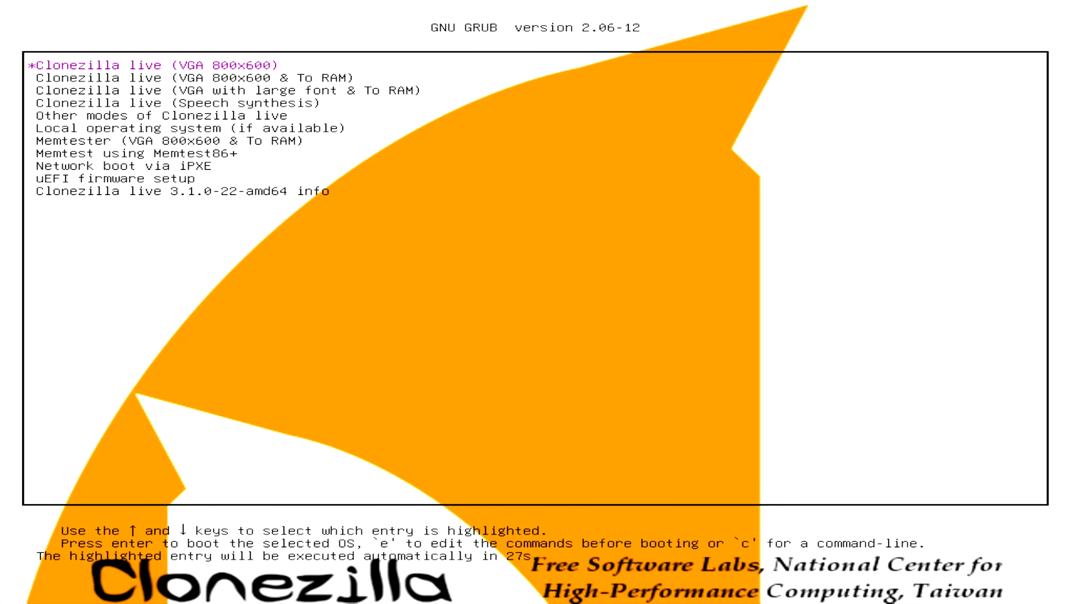
pyautogui.press('Return')
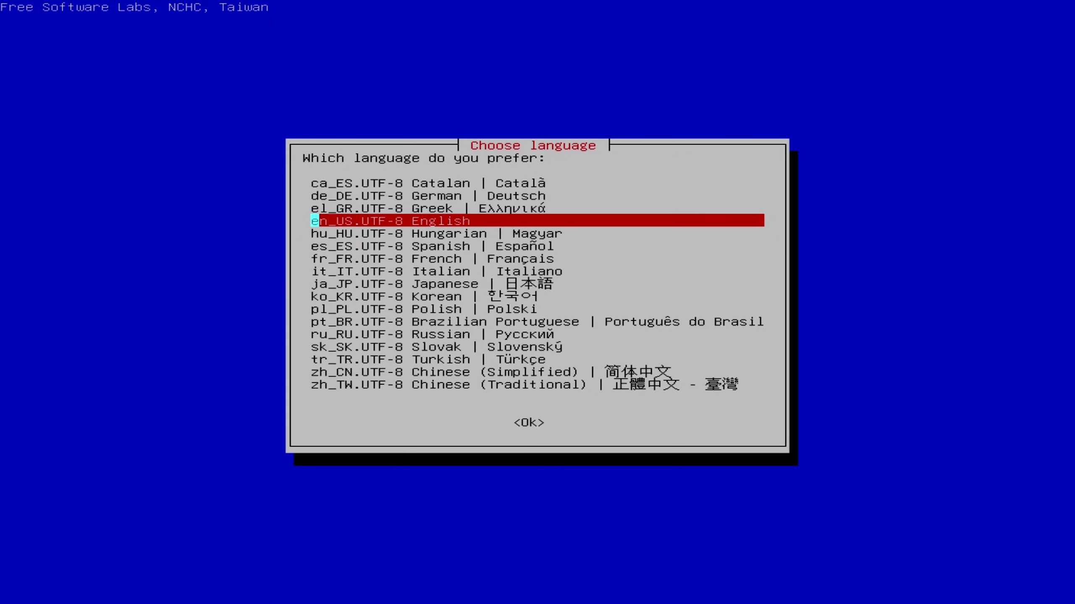
# Start Clonezilla in device-device mode, using en_US.UTF-8 English and the default US keyboard layout
pyautogui.press('Return')
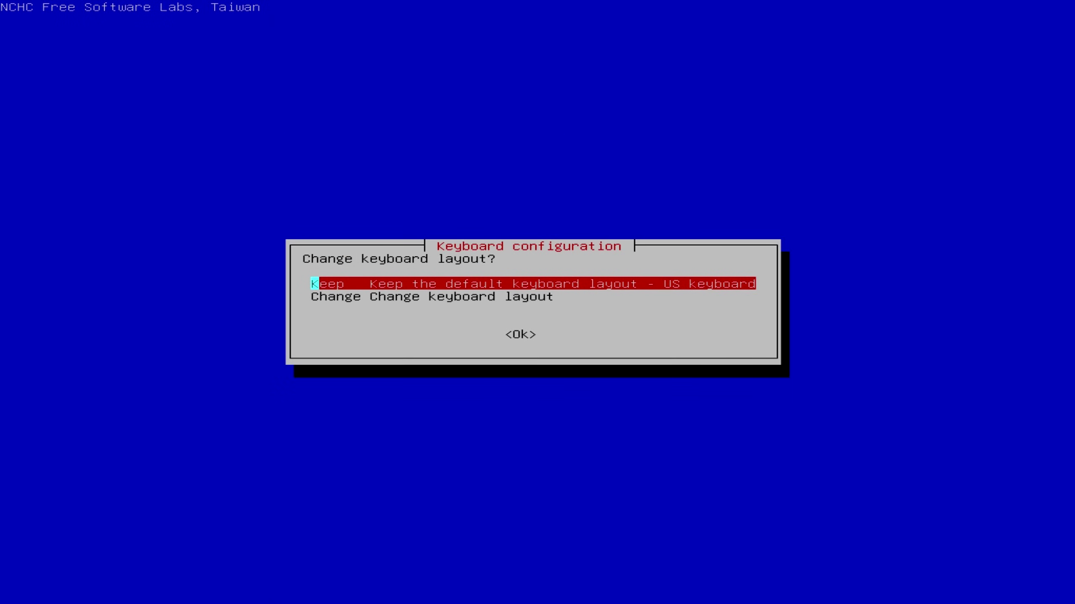
pyautogui.press('Return')
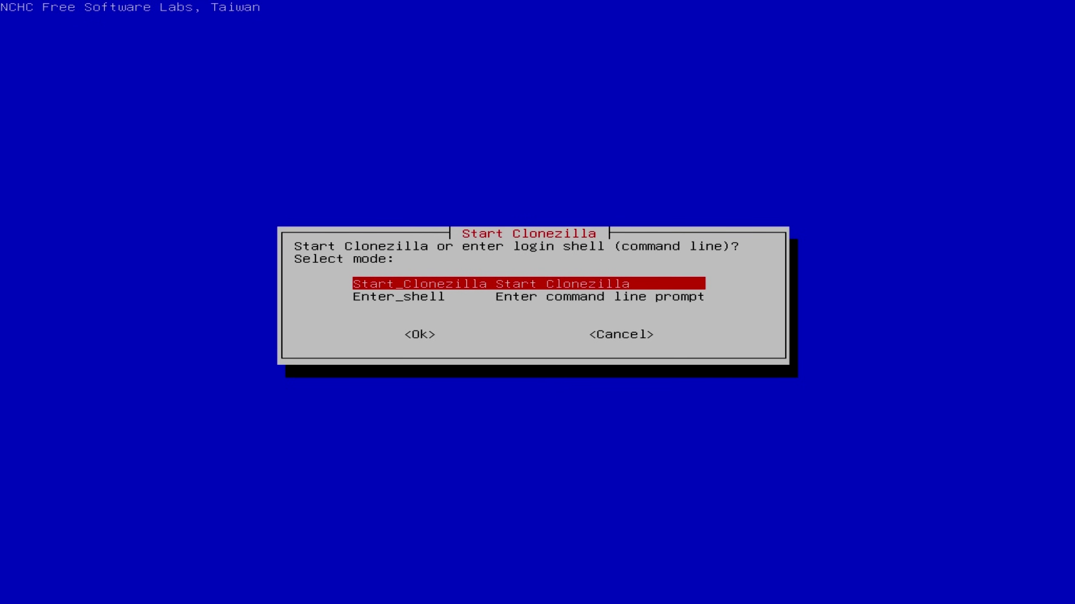
pyautogui.press('Return')
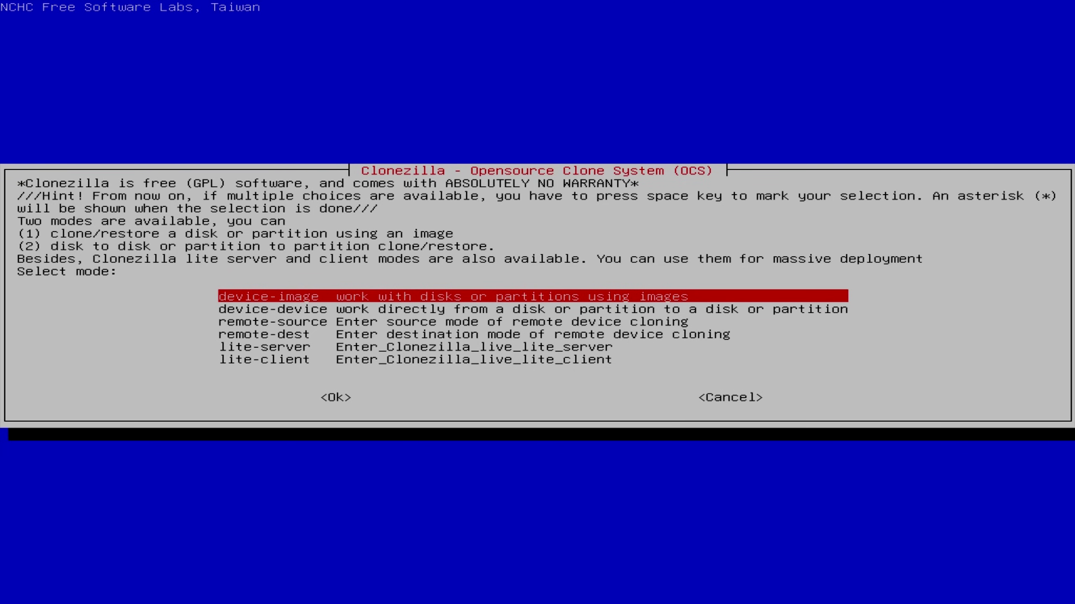
pyautogui.press('Down')
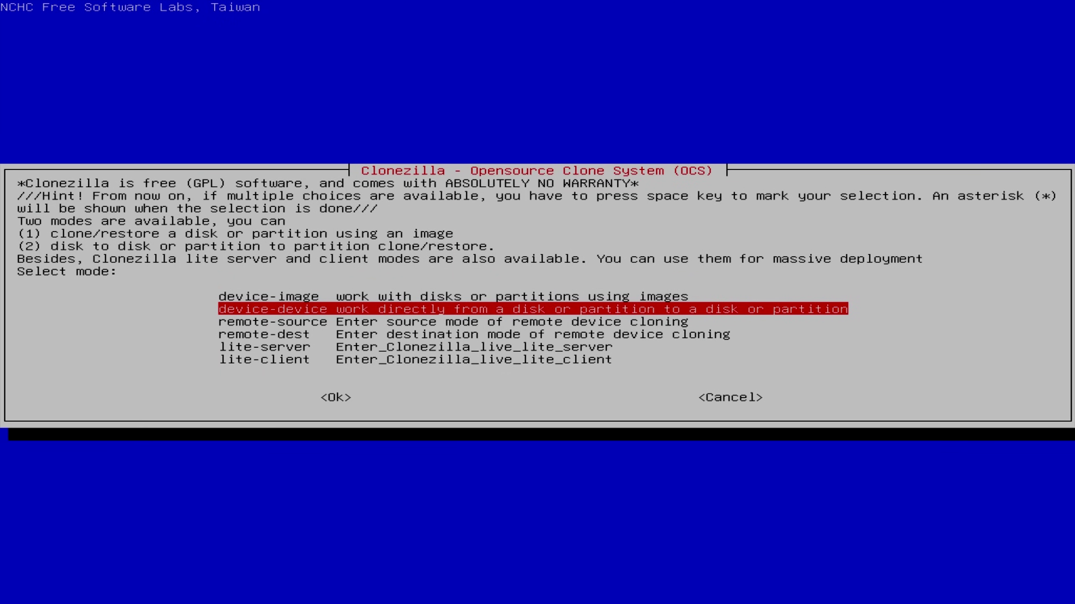
pyautogui.press('Return')
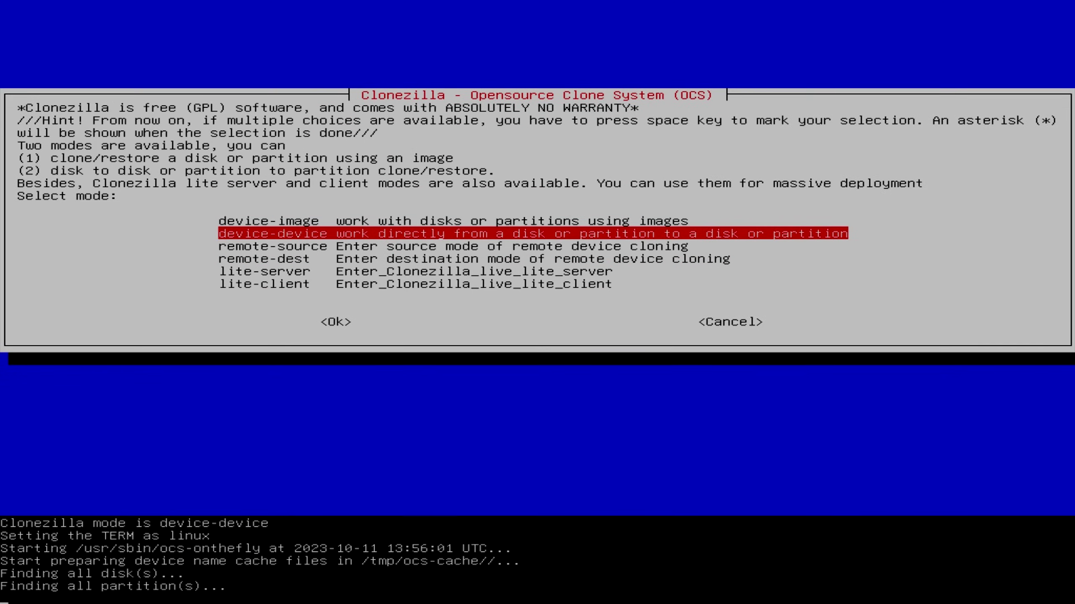